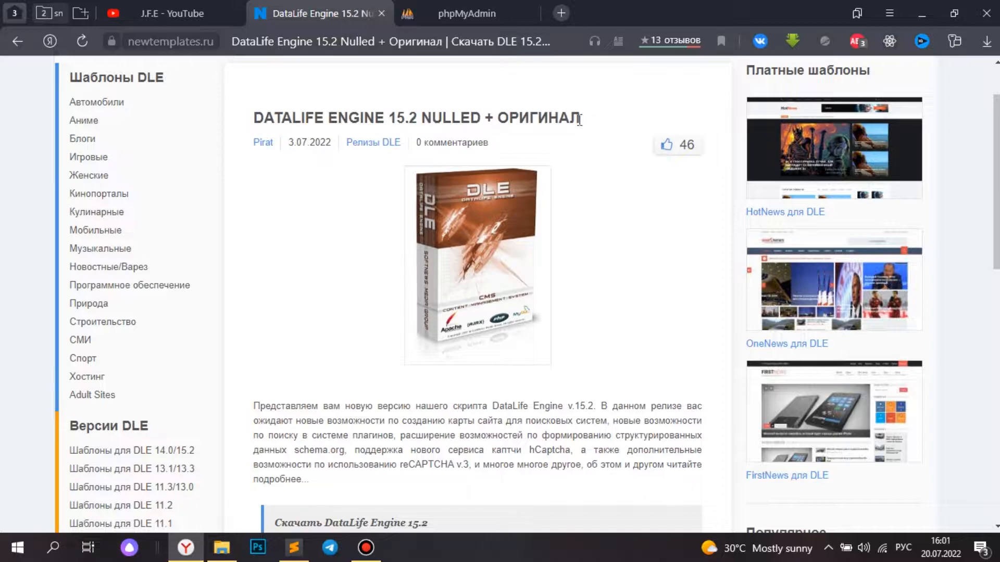
# - Download the Nulled build dle152-nulled.rar from Yandex Disk, then close the Yandex Disk tab
pyautogui.scroll(-3, 368, 350)
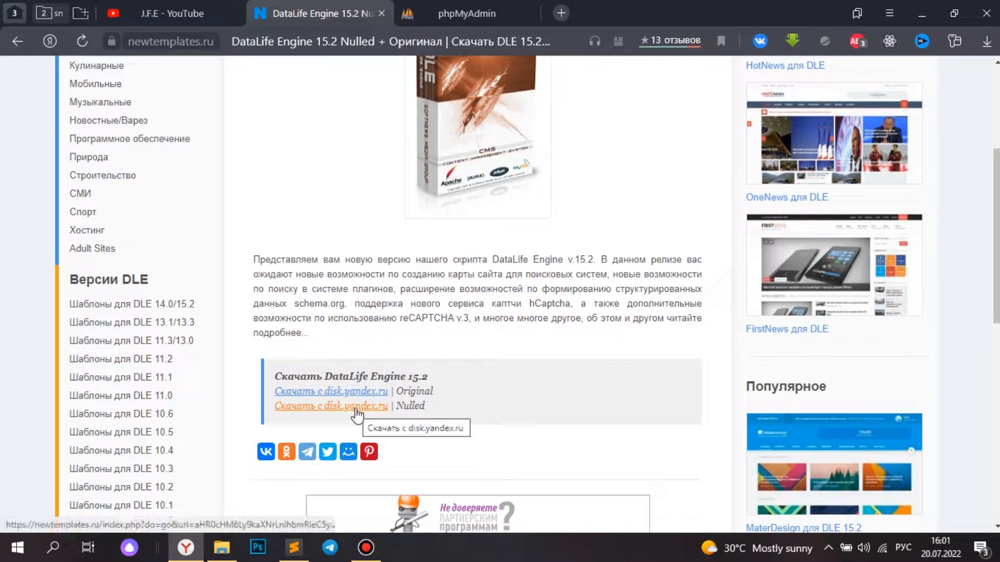
pyautogui.keyDown('ctrl'); pyautogui.scroll(5, 356, 416); pyautogui.keyUp('ctrl')
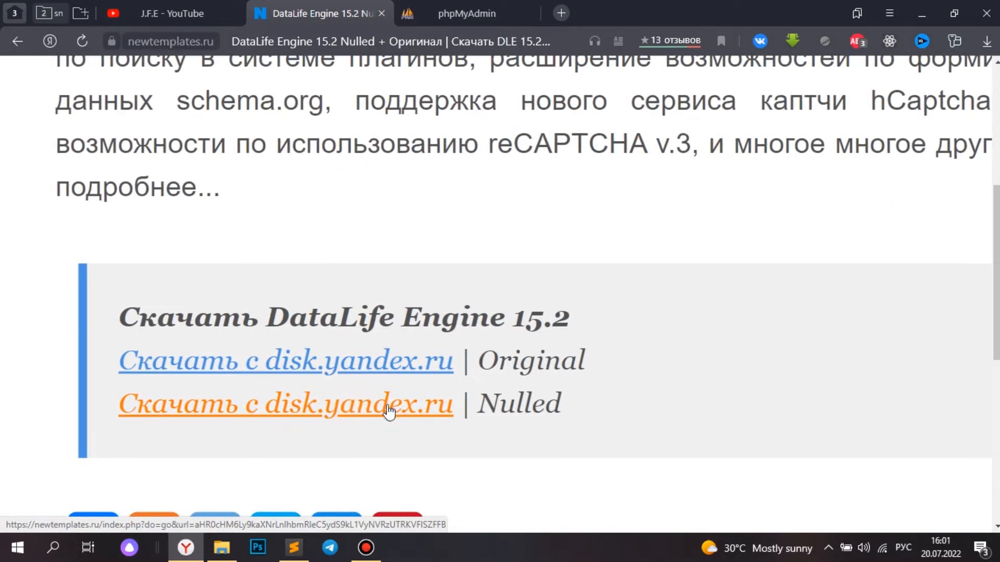
pyautogui.keyDown('ctrl'); pyautogui.scroll(-2, 368, 411); pyautogui.keyUp('ctrl')
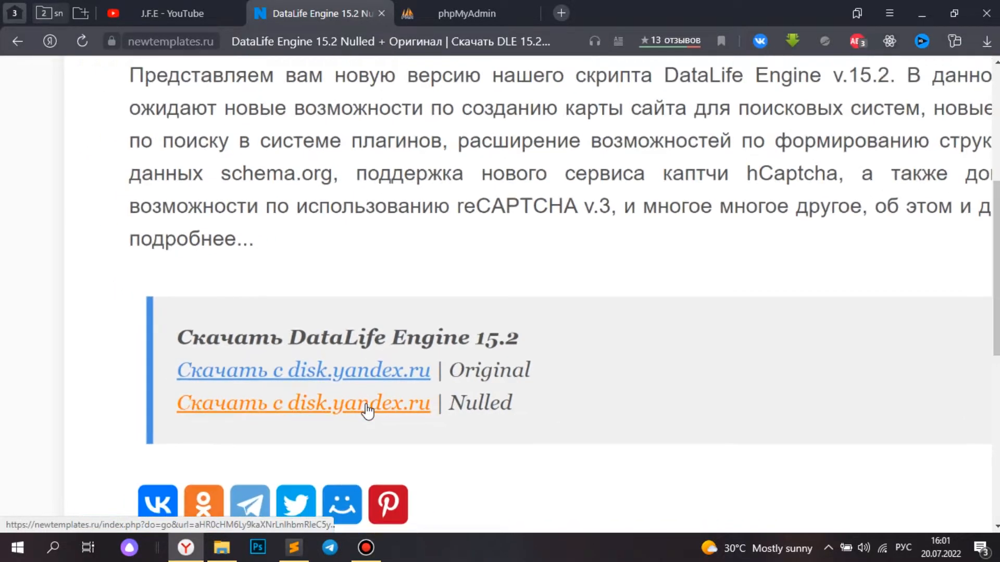
pyautogui.keyDown('ctrl'); pyautogui.scroll(-4, 366, 407); pyautogui.keyUp('ctrl')
pyautogui.click(366, 404)
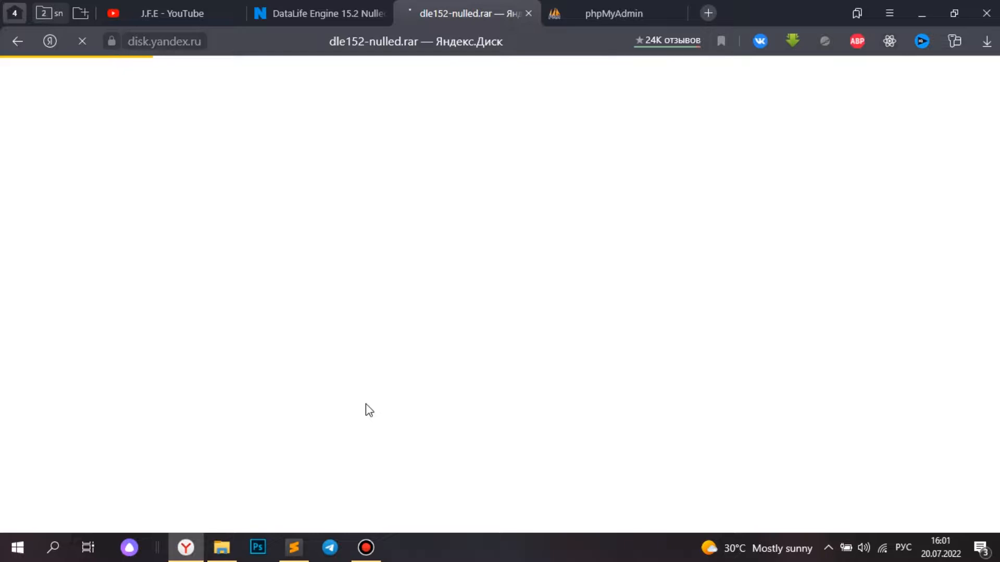
pyautogui.click(594, 361)
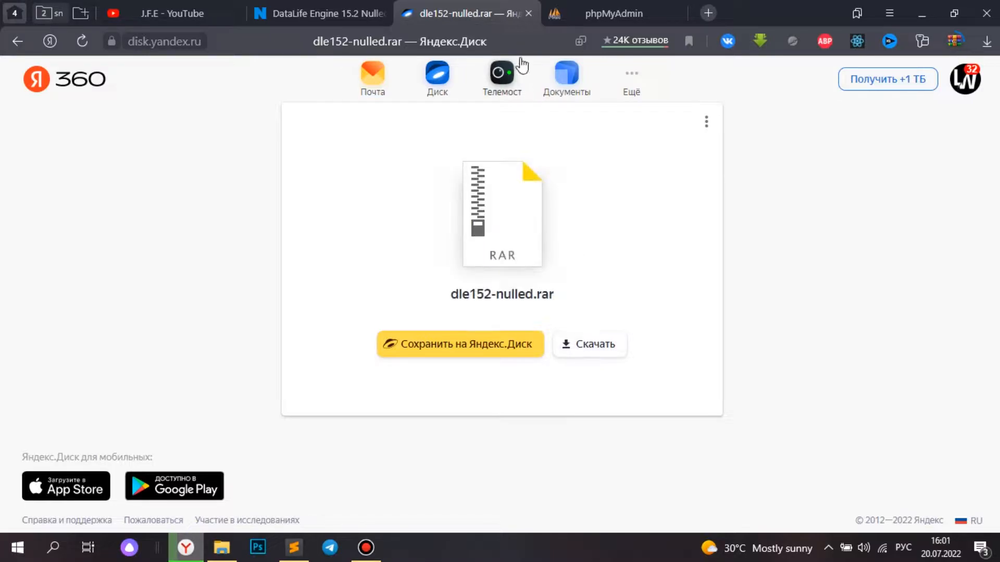
pyautogui.click(528, 13)
# - Check the Open Server tray menu, then log in to phpMyAdmin as root
pyautogui.click(421, 3)
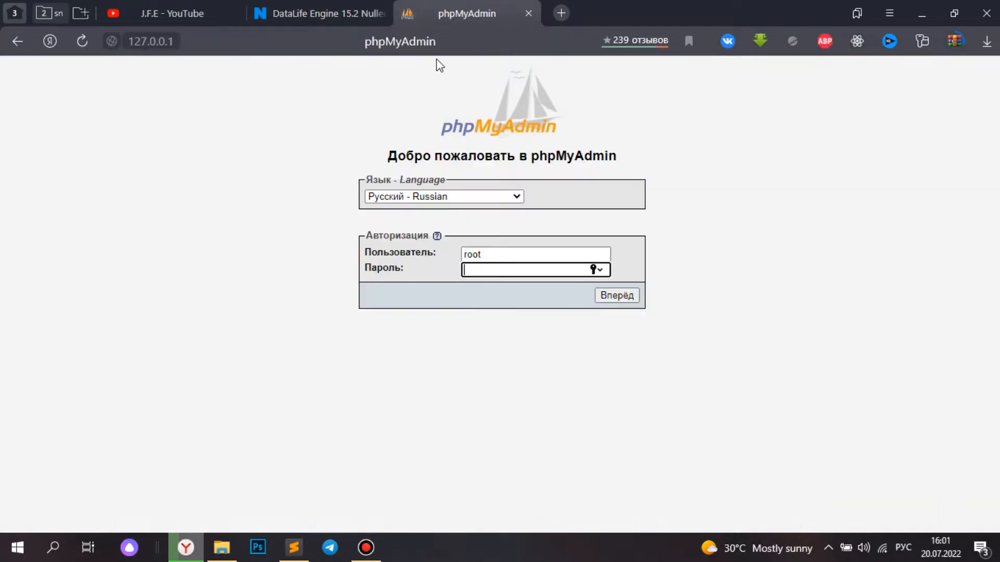
pyautogui.doubleClick(474, 253)
pyautogui.click(263, 155)
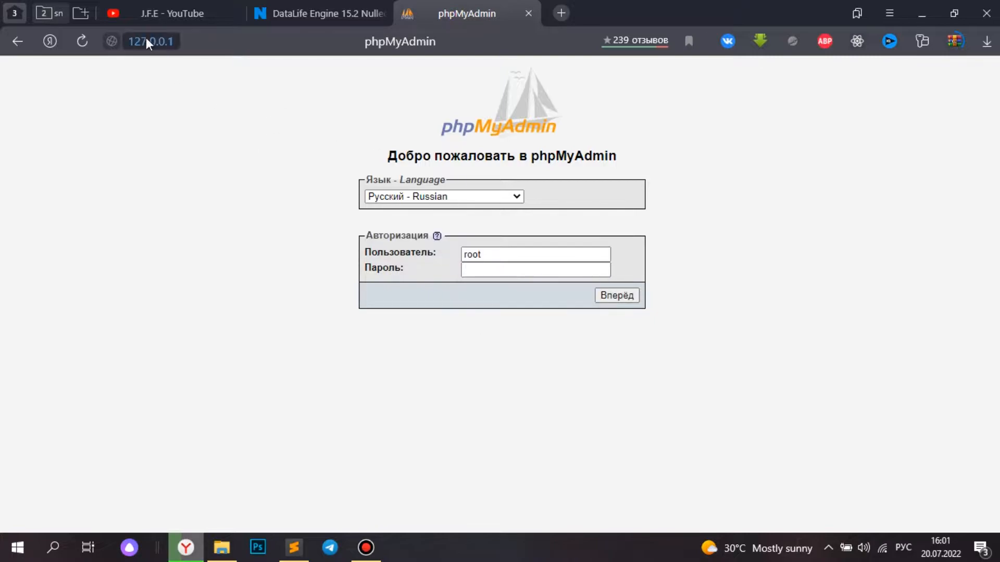
pyautogui.click(330, 41)
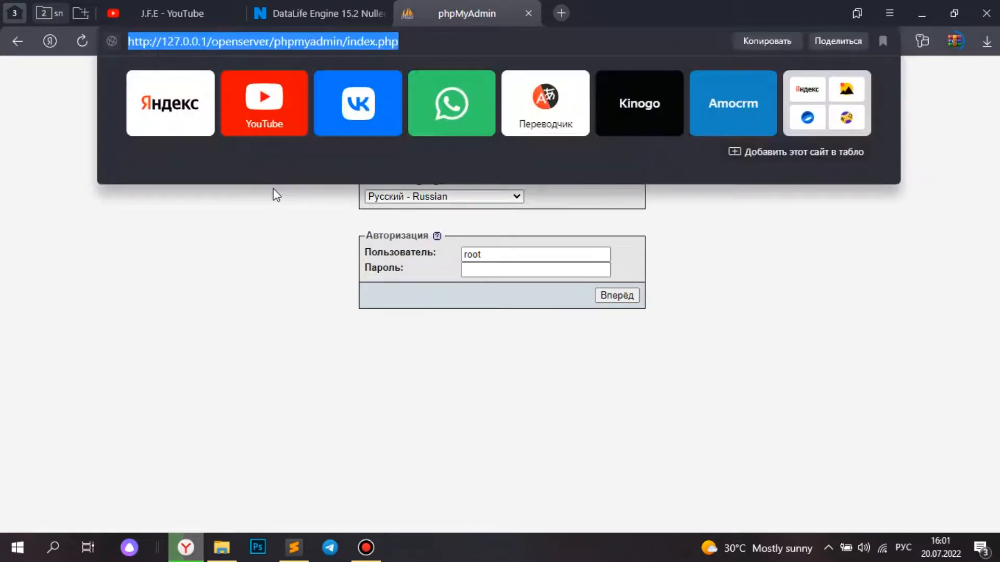
pyautogui.click(276, 275)
pyautogui.click(828, 547)
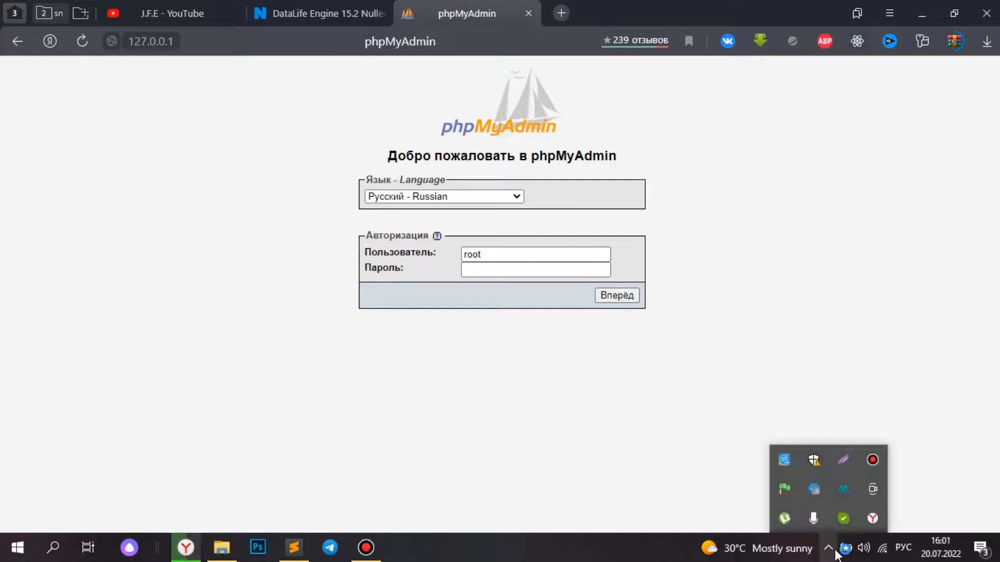
pyautogui.click(785, 488)
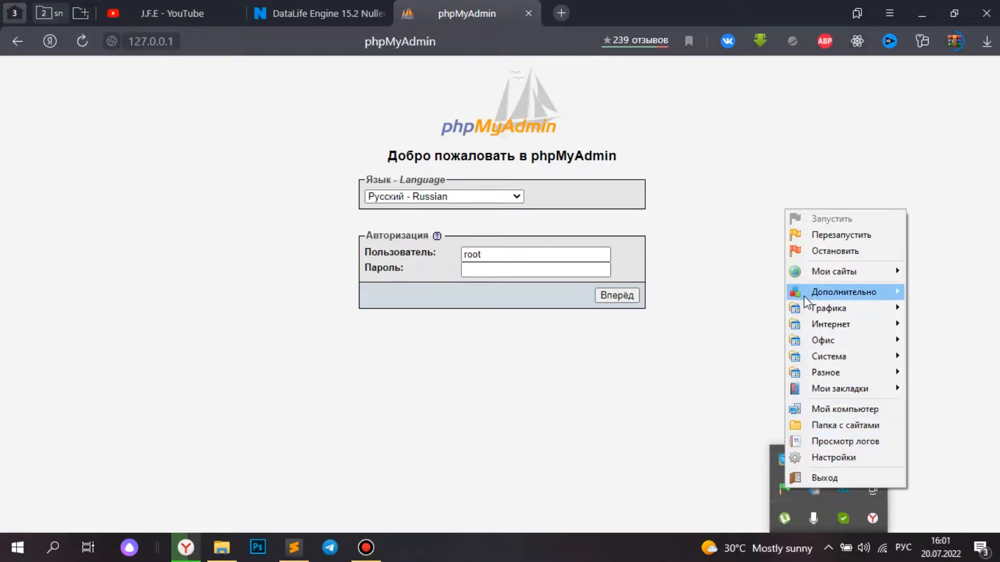
pyautogui.moveTo(795, 301)
pyautogui.click(531, 305)
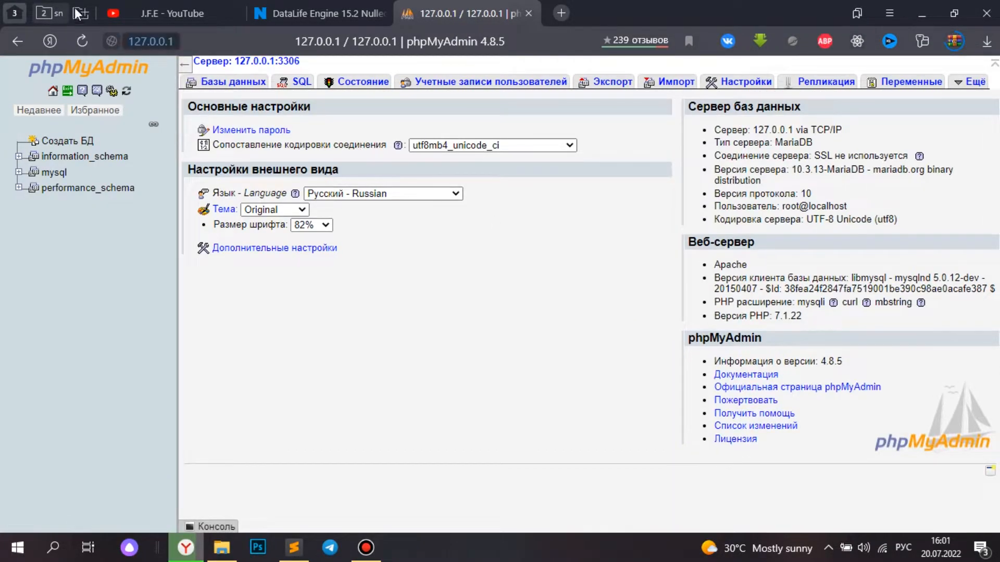
# - Create the database 'dle' with utf8_general_ci collation and open its empty structure page
pyautogui.click(62, 147)
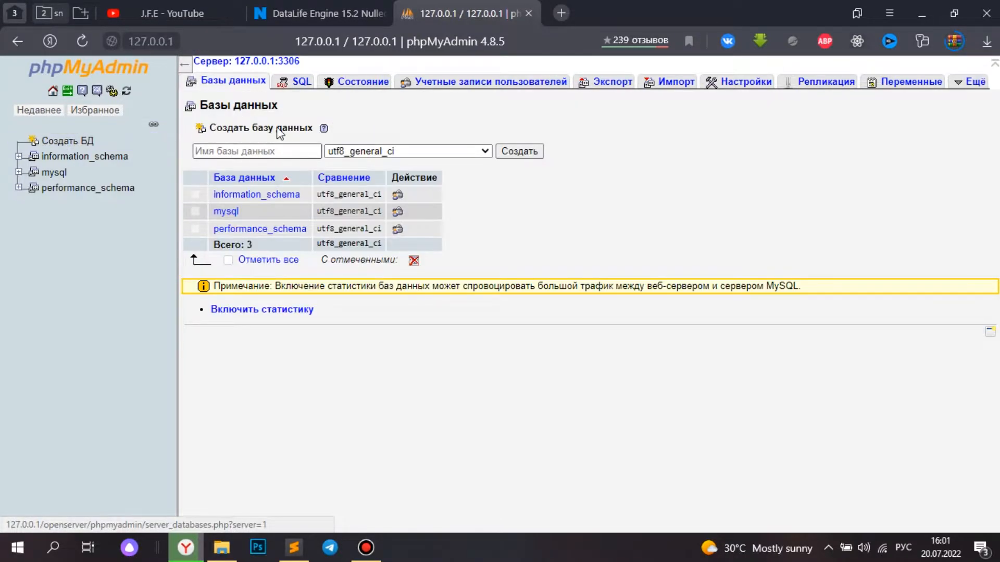
pyautogui.click(258, 152)
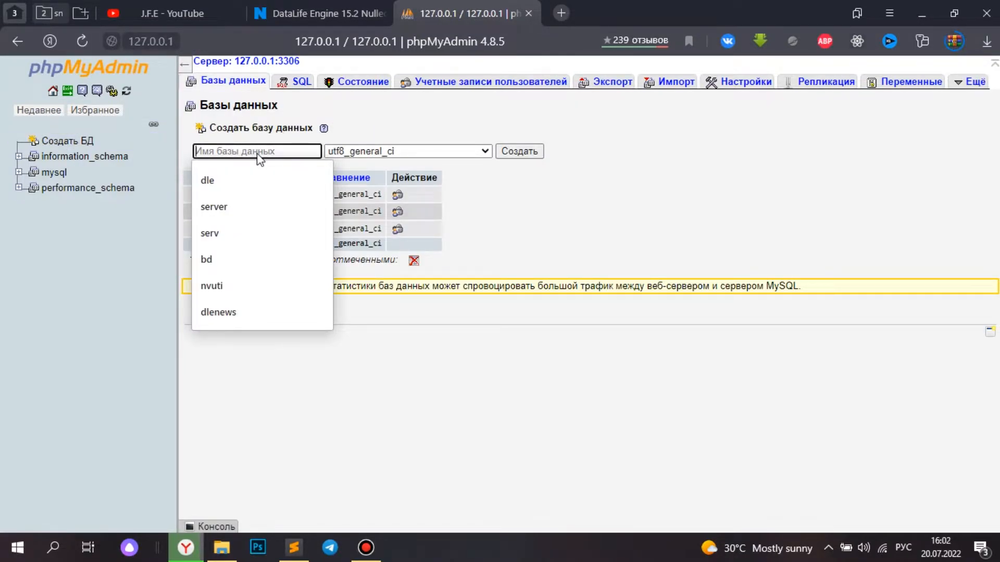
pyautogui.write('dle')
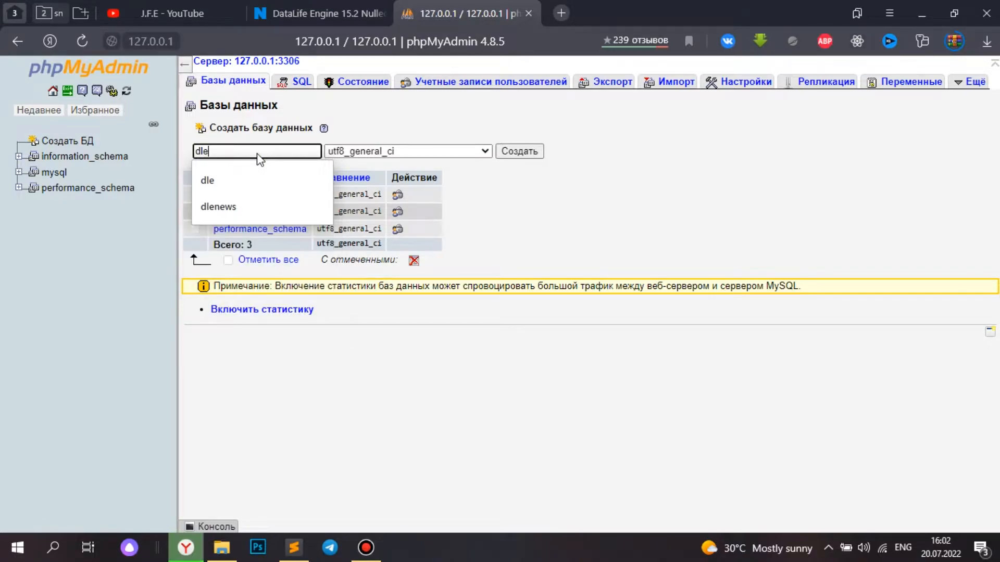
pyautogui.click(513, 156)
pyautogui.click(525, 156)
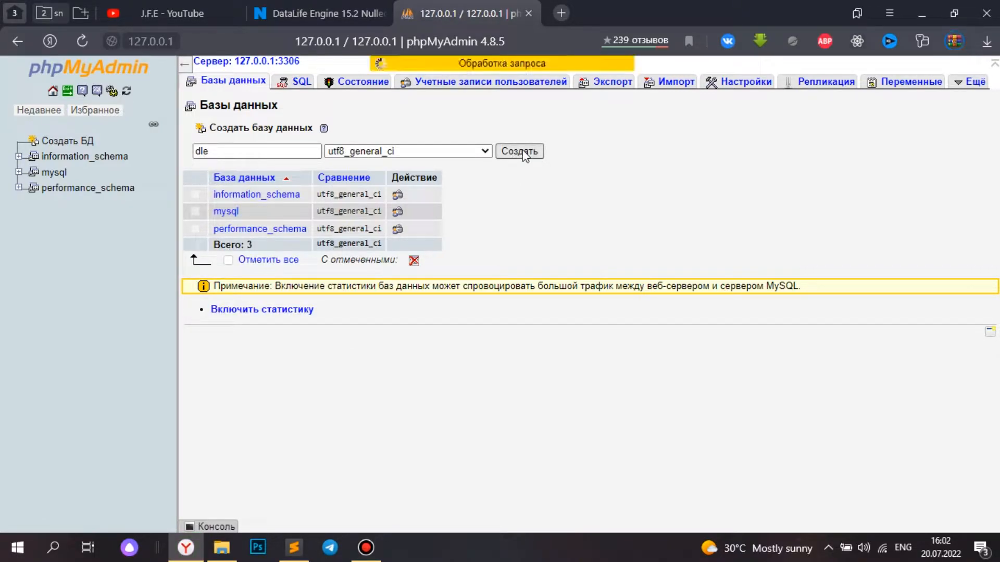
pyautogui.click(48, 157)
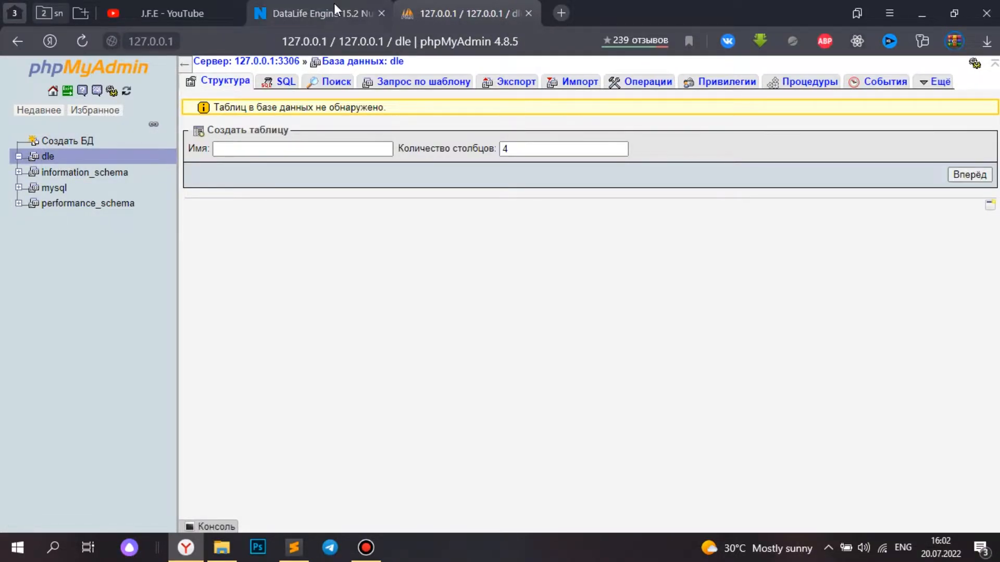
# - Open dle152-nulled.rar from Загрузки in WinRAR and return Explorer to the dl.e folder
pyautogui.moveTo(333, 10)
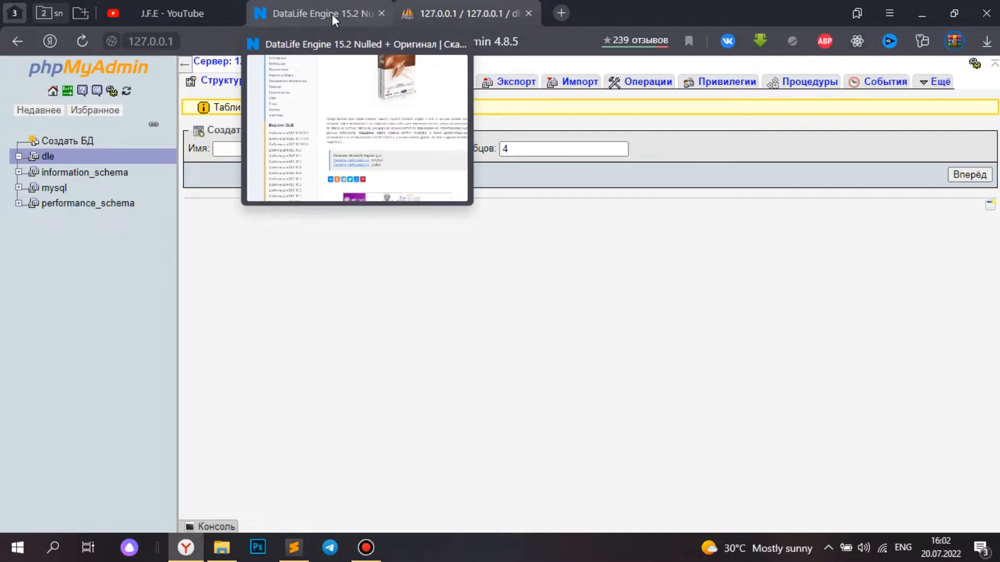
pyautogui.click(332, 14)
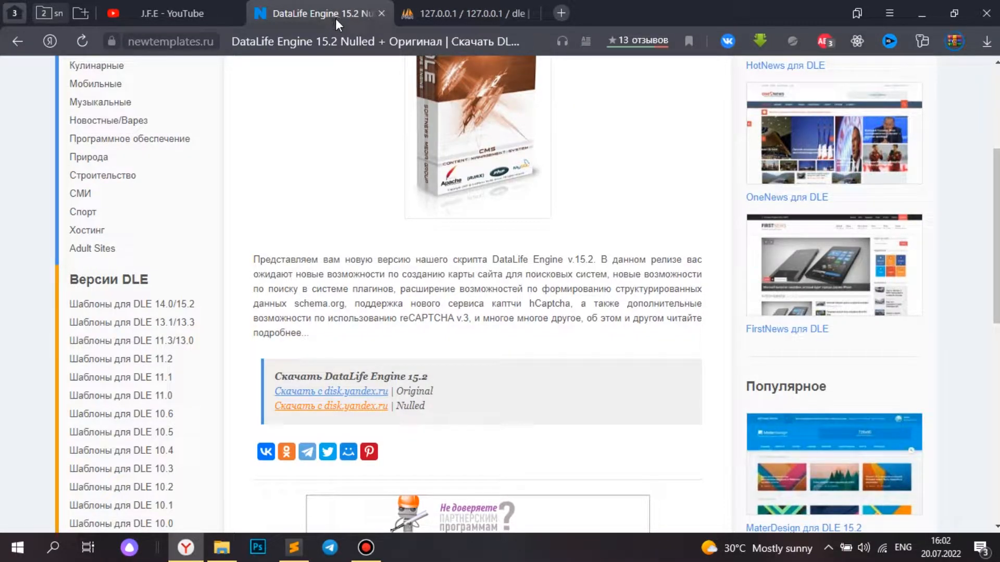
pyautogui.moveTo(227, 542)
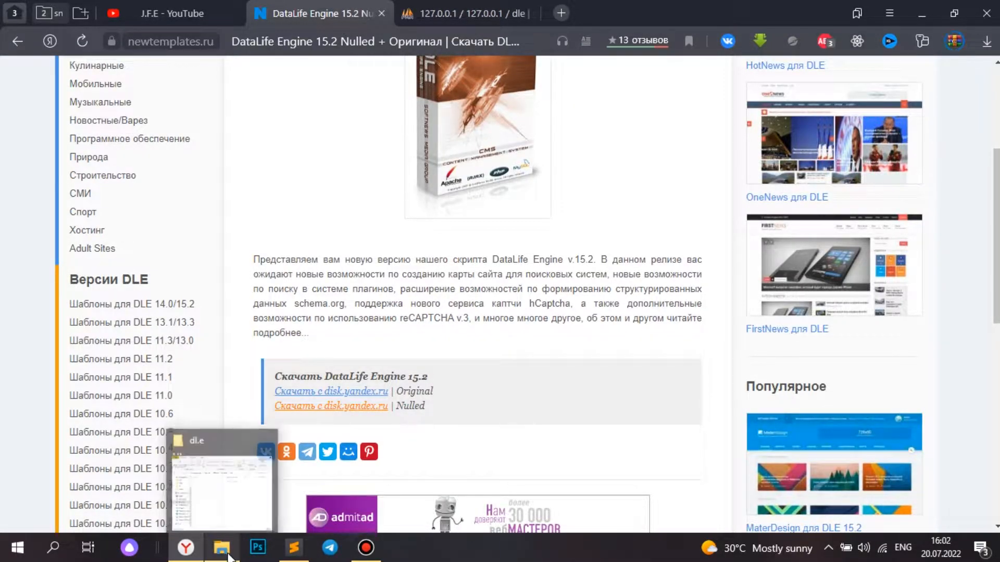
pyautogui.click(278, 507)
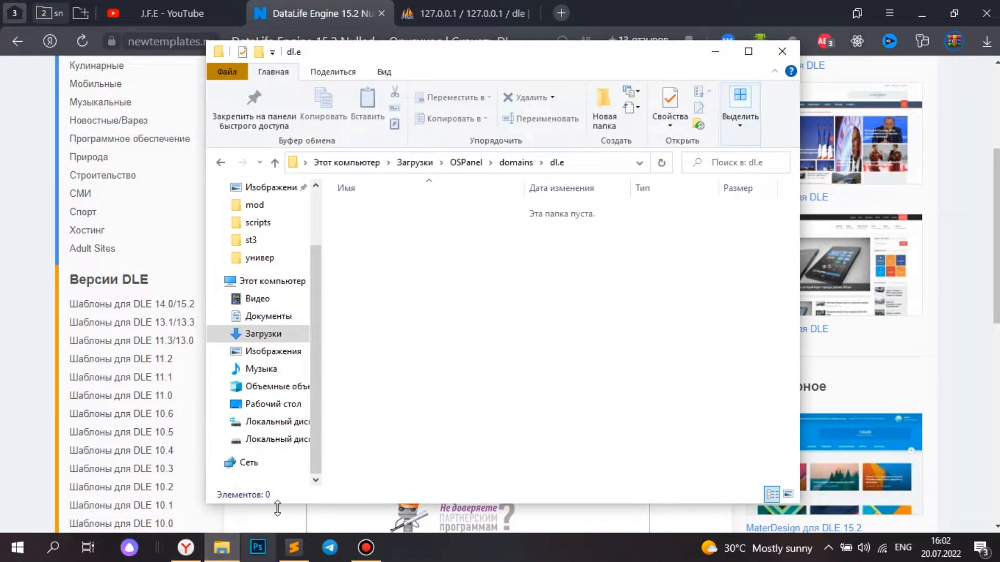
pyautogui.click(263, 334)
pyautogui.click(364, 252)
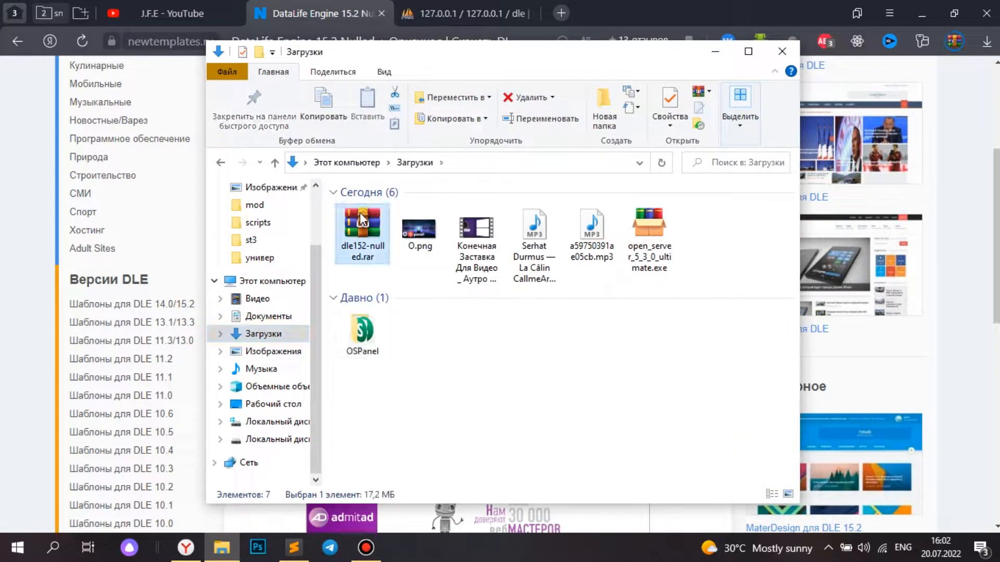
pyautogui.hotkey('alt', 'Left')
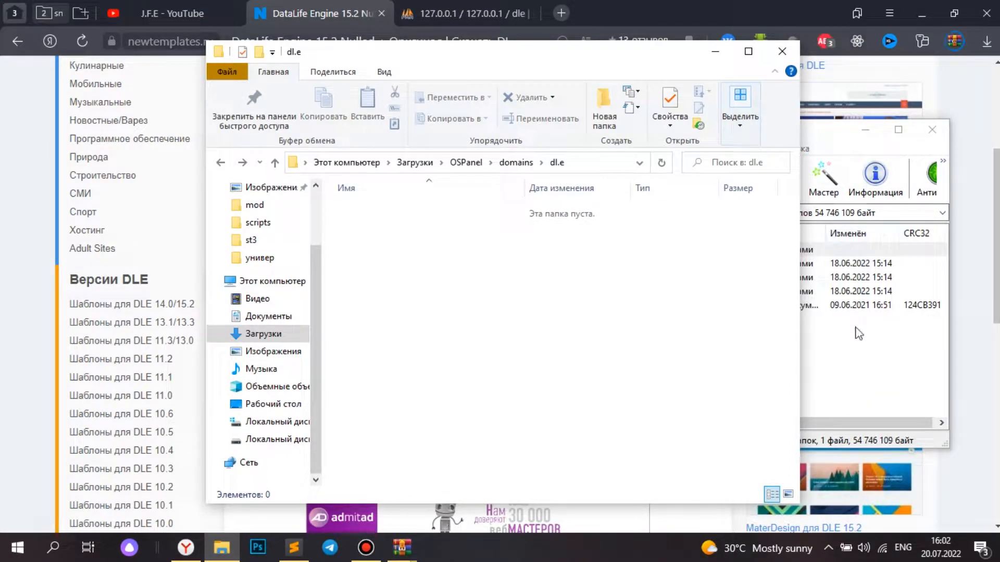
# - Navigate Explorer to OSPanel\domains\dl.e next to the open WinRAR window
pyautogui.click(857, 333)
pyautogui.click(411, 213)
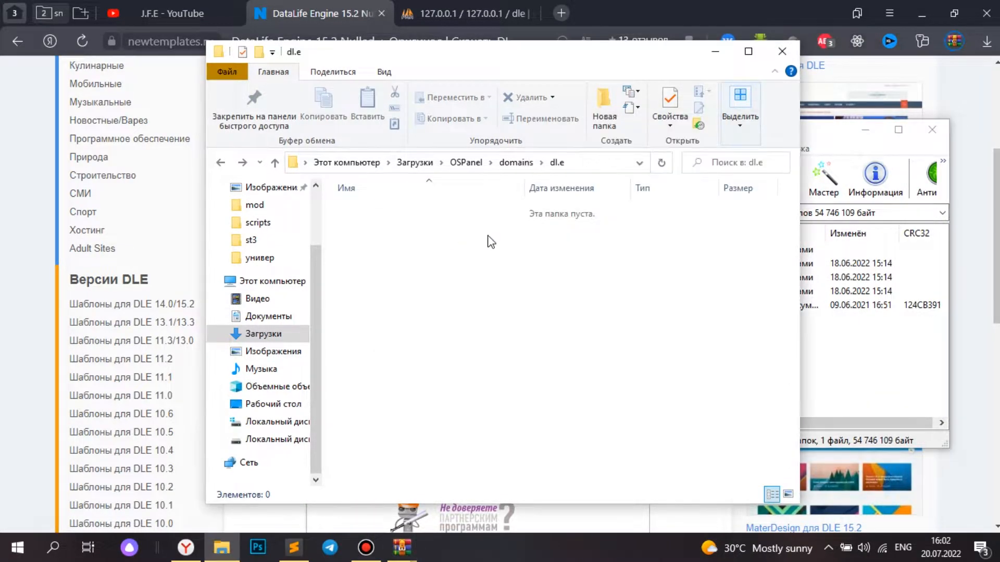
pyautogui.click(834, 346)
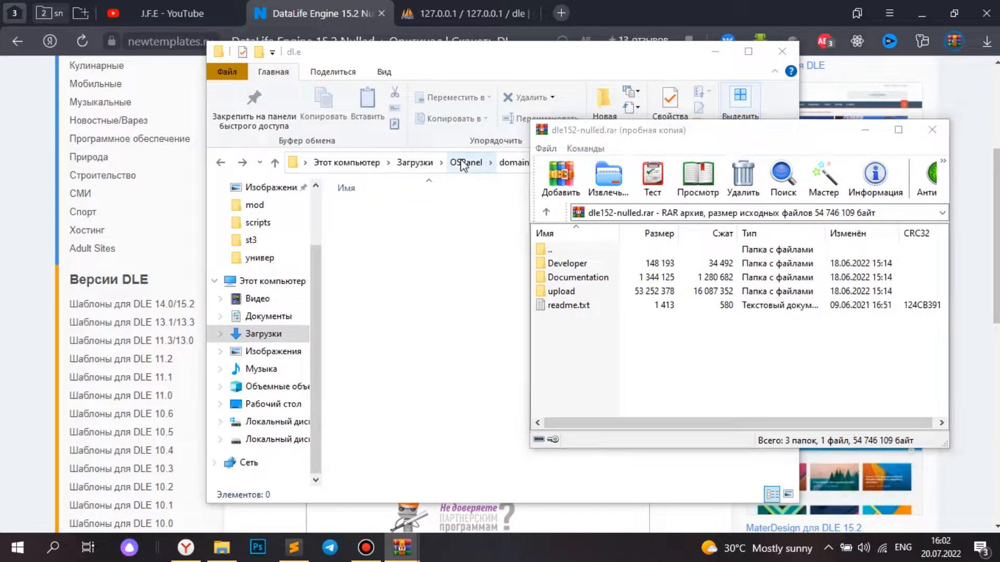
pyautogui.click(466, 162)
pyautogui.doubleClick(382, 211)
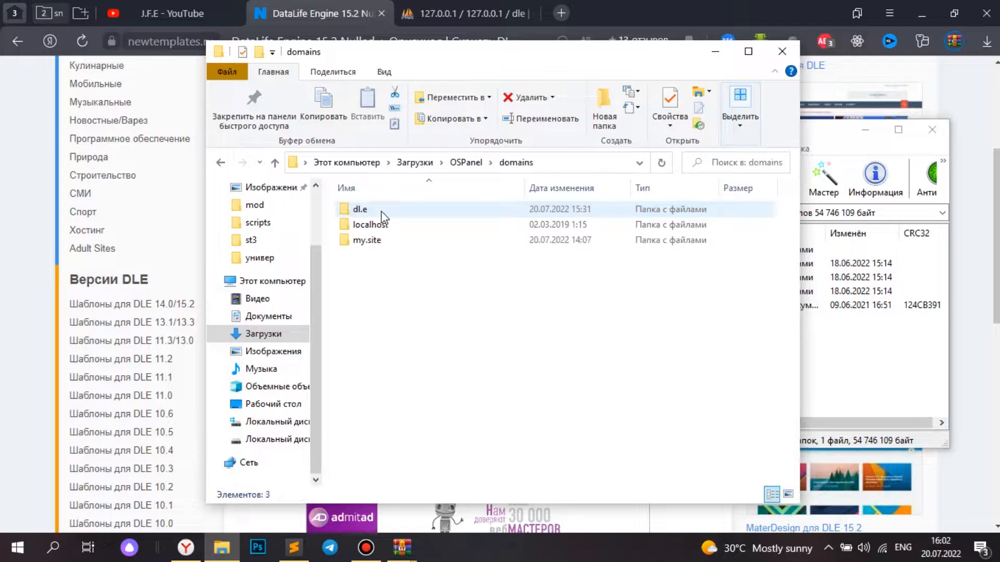
pyautogui.doubleClick(374, 207)
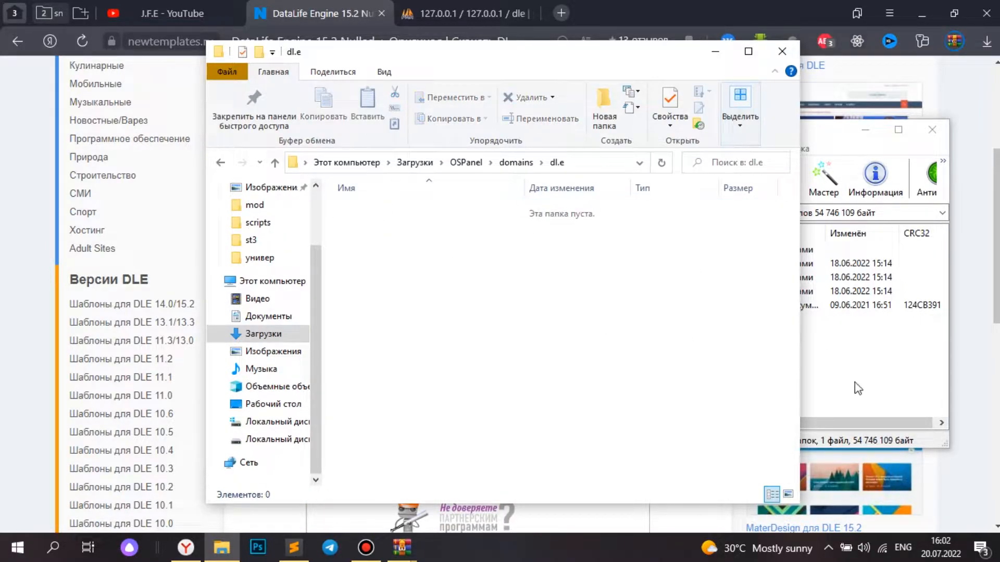
pyautogui.click(857, 386)
# - Drag all items from the archive's upload folder into dl.e, then close WinRAR
pyautogui.doubleClick(558, 295)
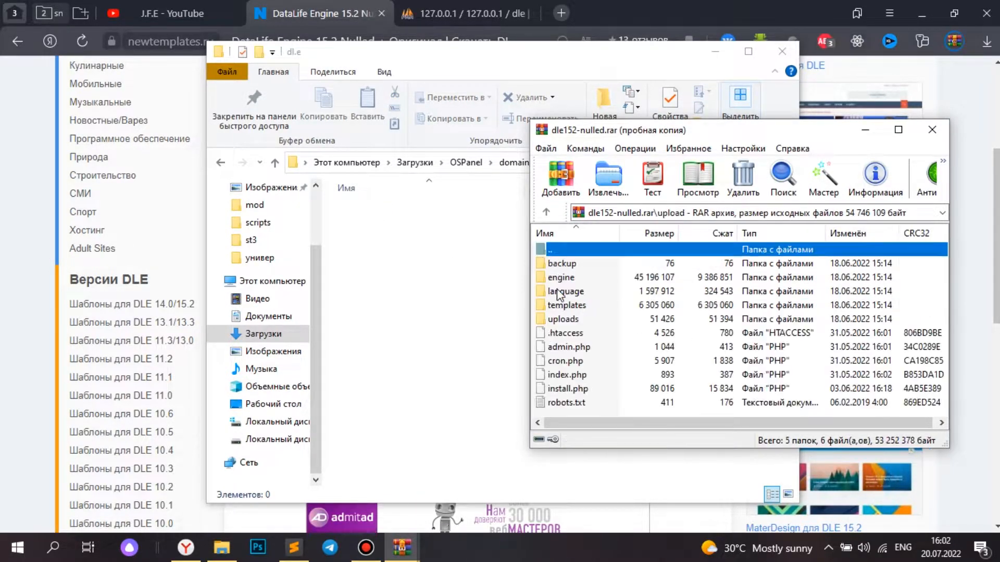
pyautogui.click(562, 294)
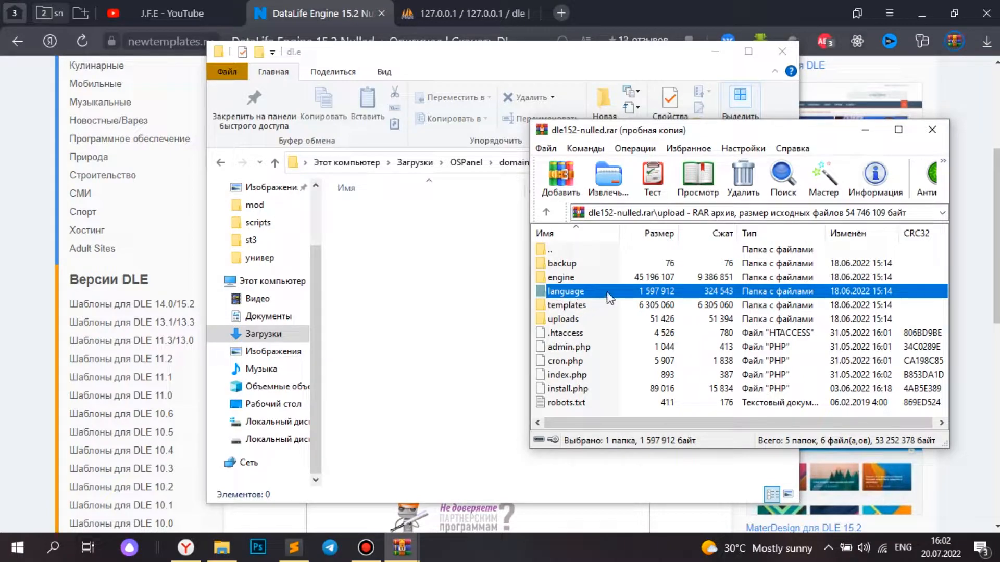
pyautogui.click(565, 267)
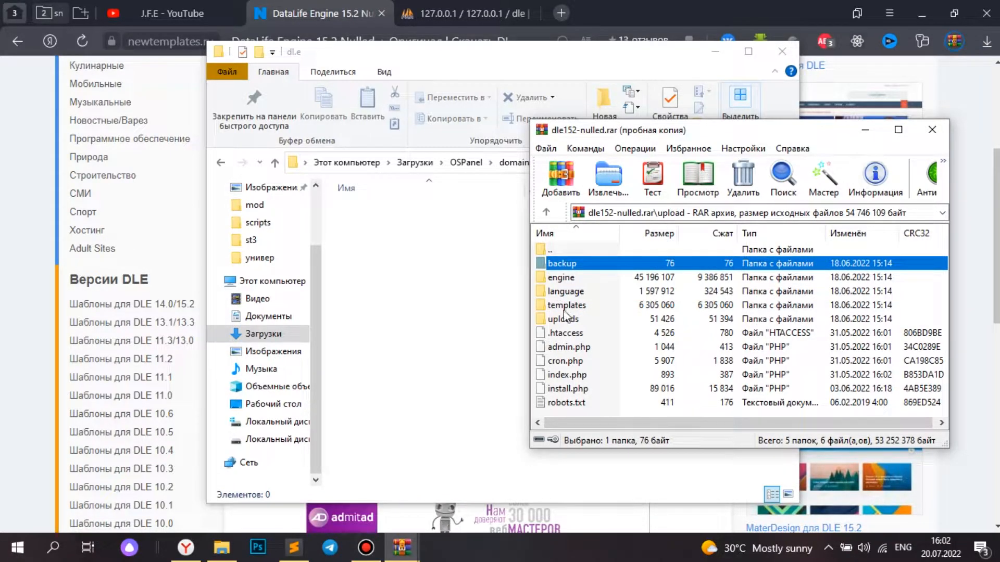
pyautogui.moveTo(569, 412); pyautogui.dragTo(584, 270)
pyautogui.moveTo(631, 314); pyautogui.dragTo(418, 307)
pyautogui.moveTo(409, 537)
pyautogui.click(526, 431)
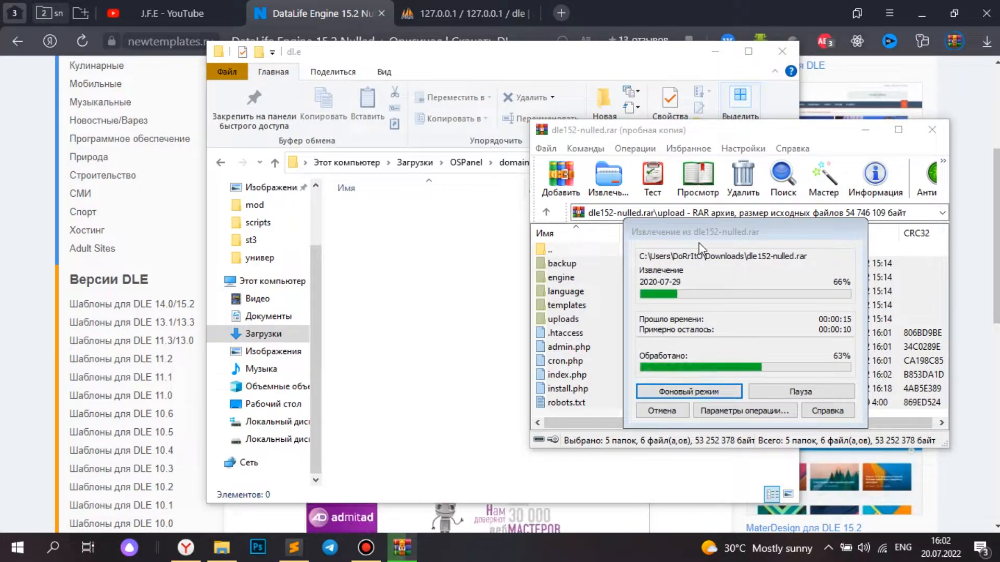
pyautogui.click(592, 472)
# - Close the archive window and the DataLife Engine download tab
pyautogui.click(932, 129)
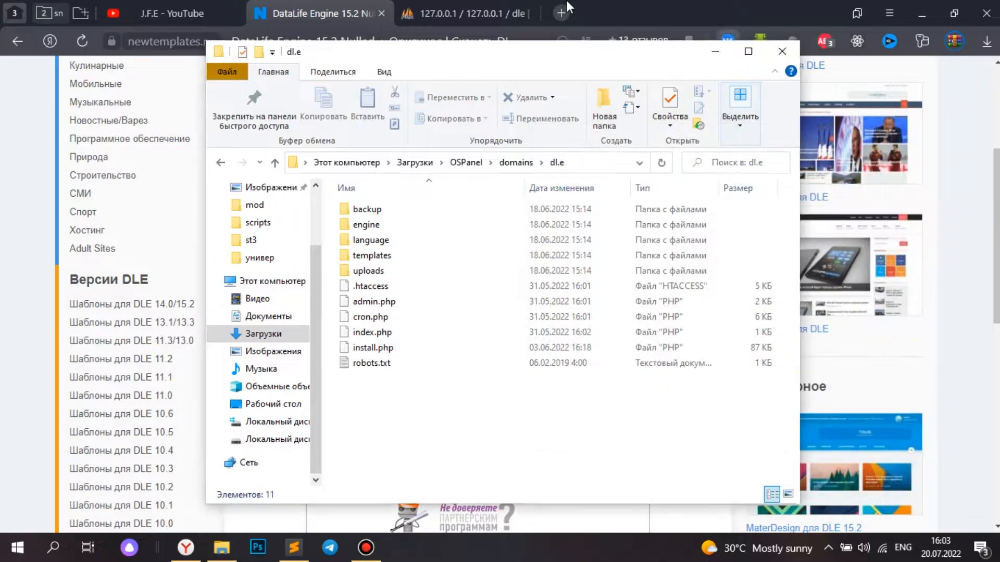
pyautogui.click(375, 14)
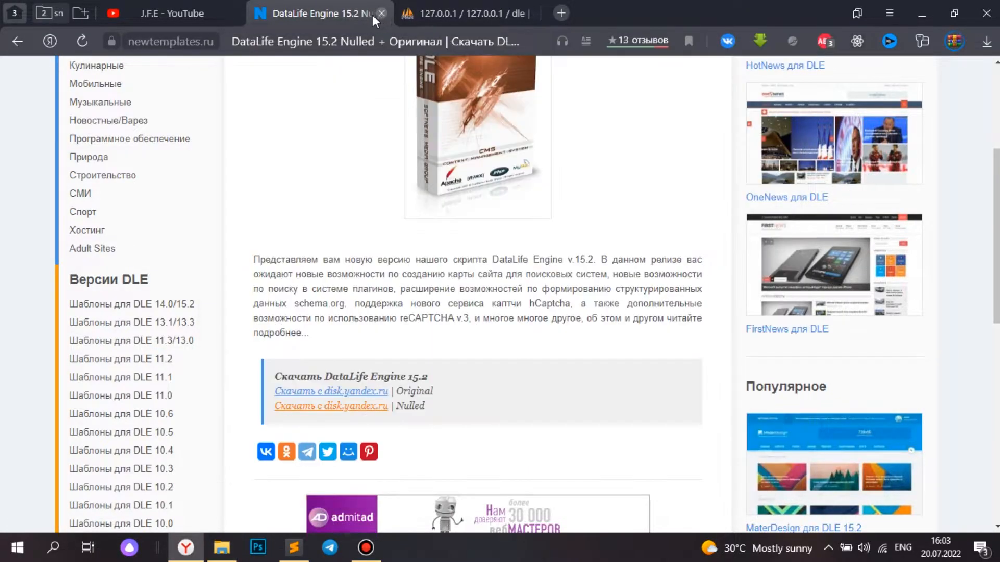
pyautogui.click(382, 14)
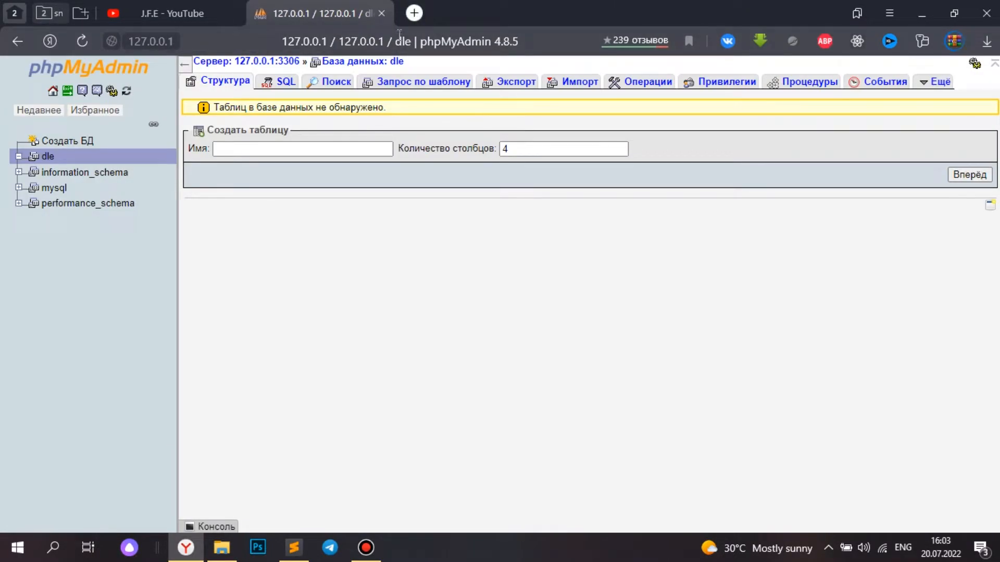
# - Load dl.e/ in a new tab, start the Russian installation and accept the licence
pyautogui.click(420, 15)
pyautogui.write('.')
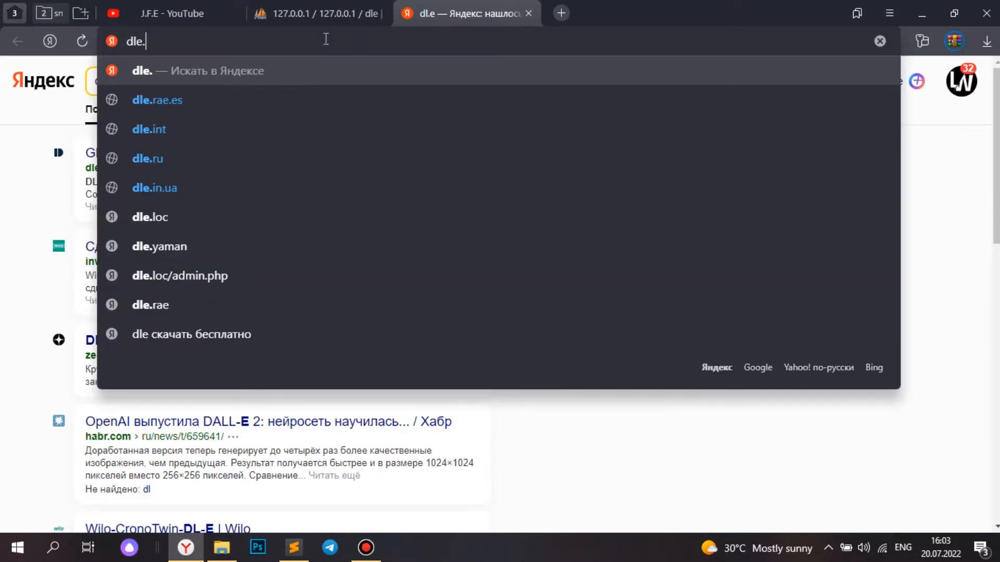
pyautogui.press('BackSpace')
pyautogui.press('BackSpace')
pyautogui.write('.e/')
pyautogui.press('Return')
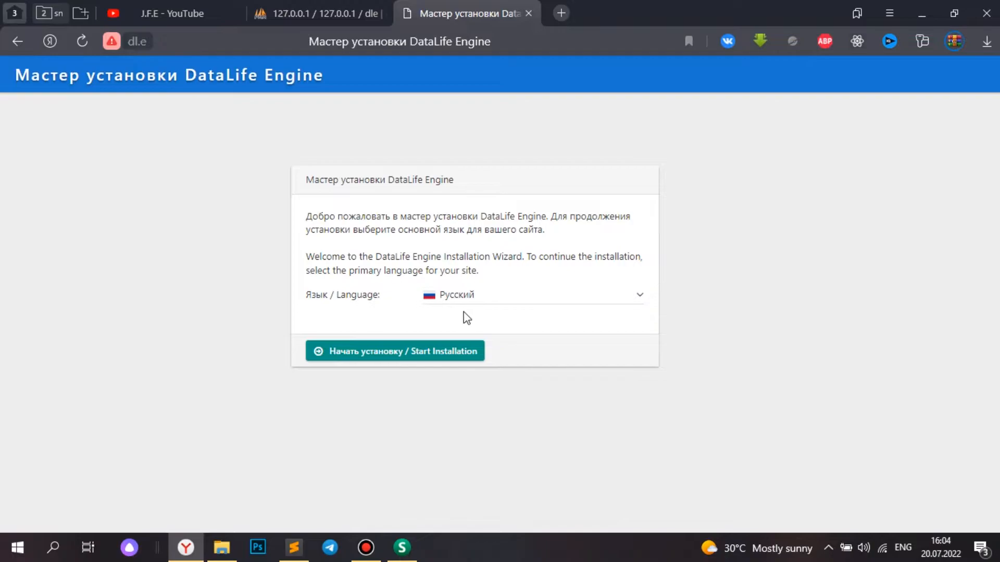
pyautogui.click(398, 351)
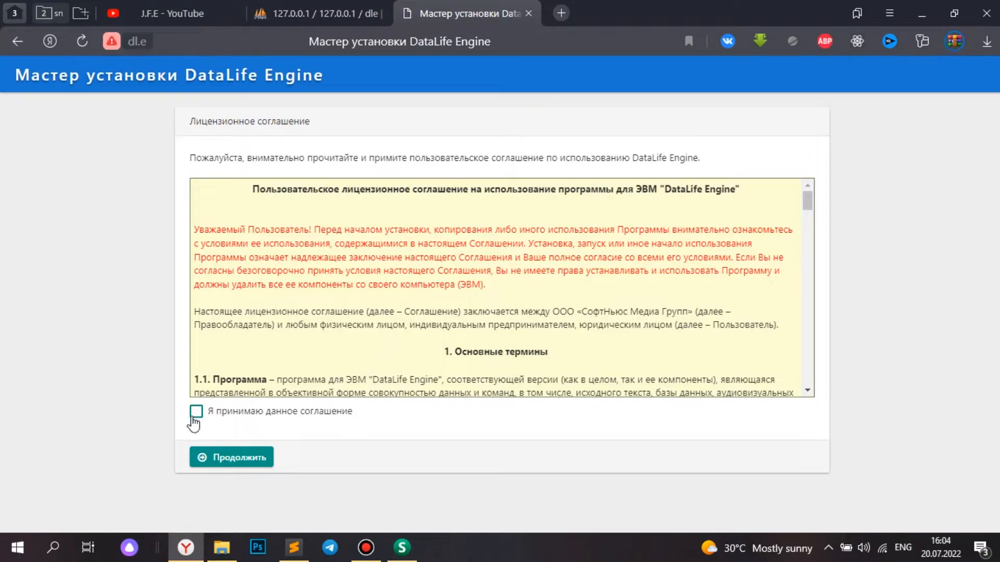
pyautogui.click(232, 461)
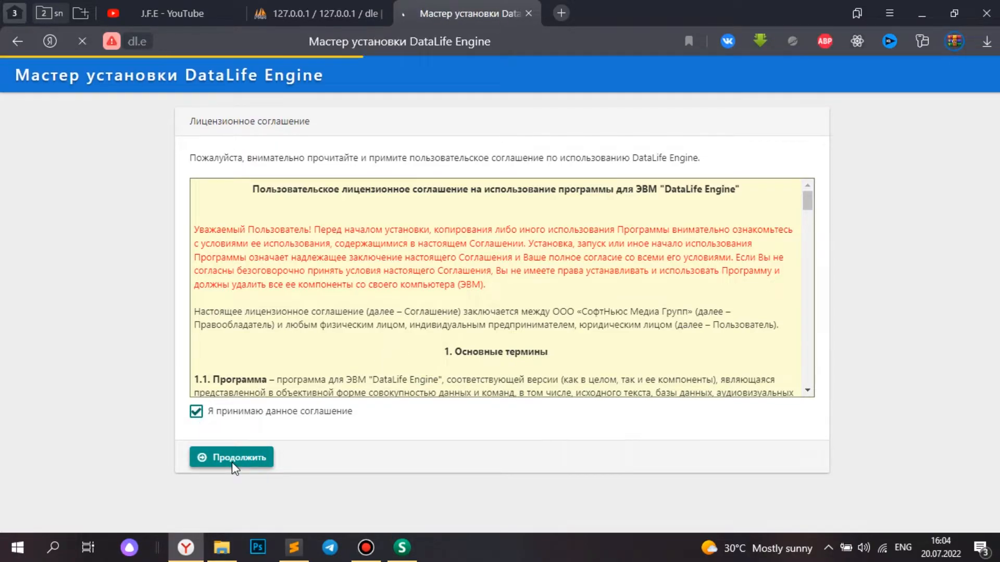
# - Enter database name 'dle' and user 'root' in the installer's MySQL form and submit
pyautogui.click(331, 229)
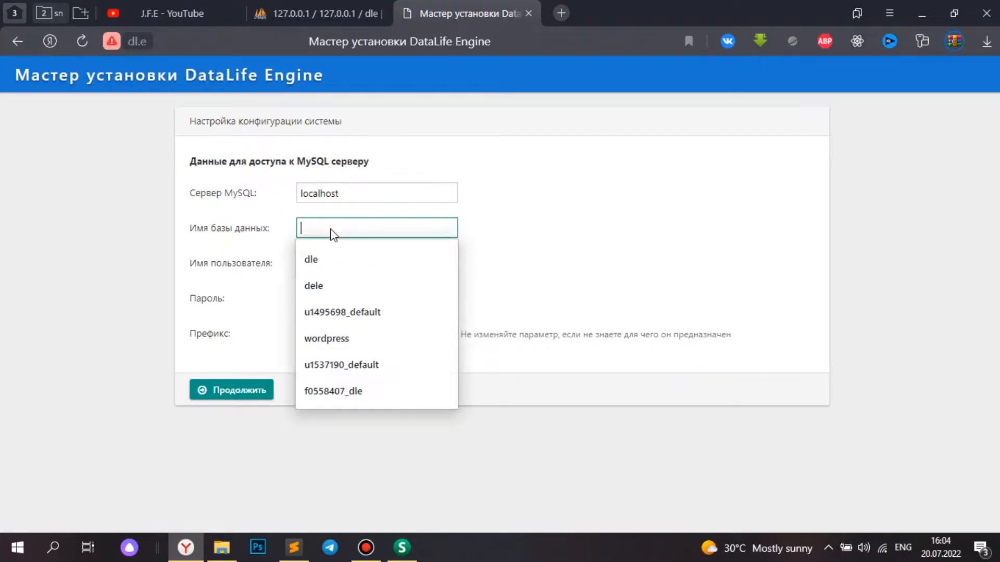
pyautogui.click(312, 2)
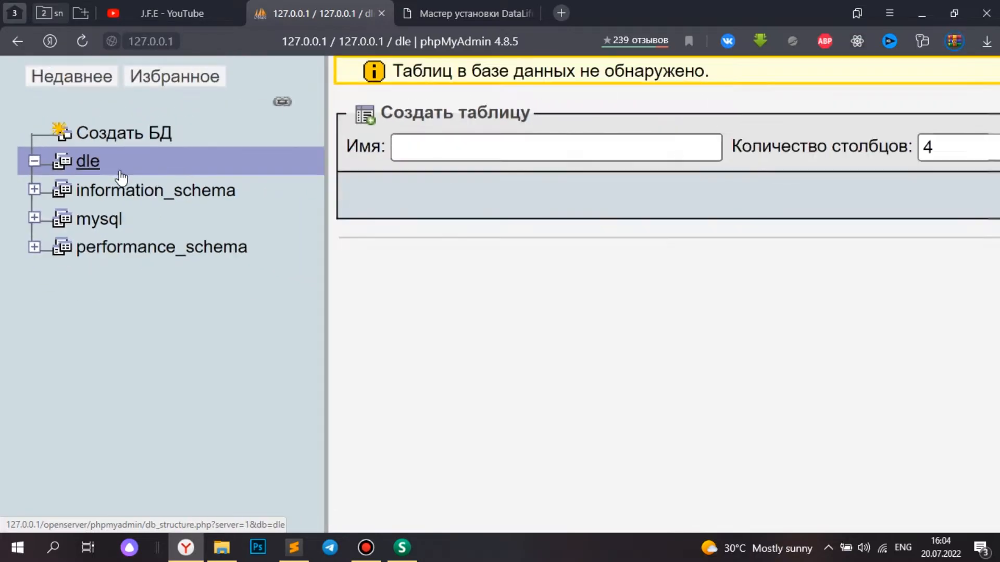
pyautogui.click(511, 3)
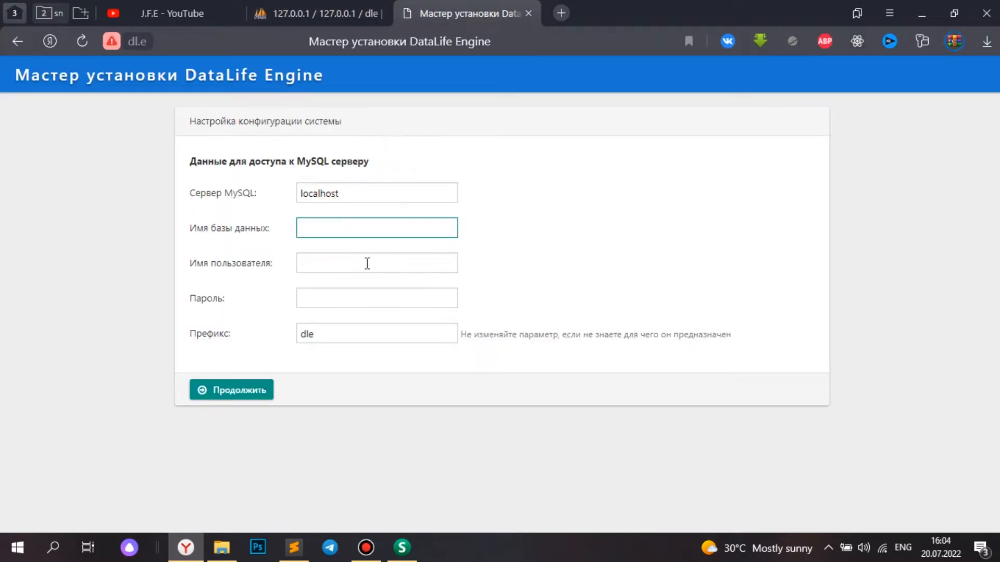
pyautogui.write('dle')
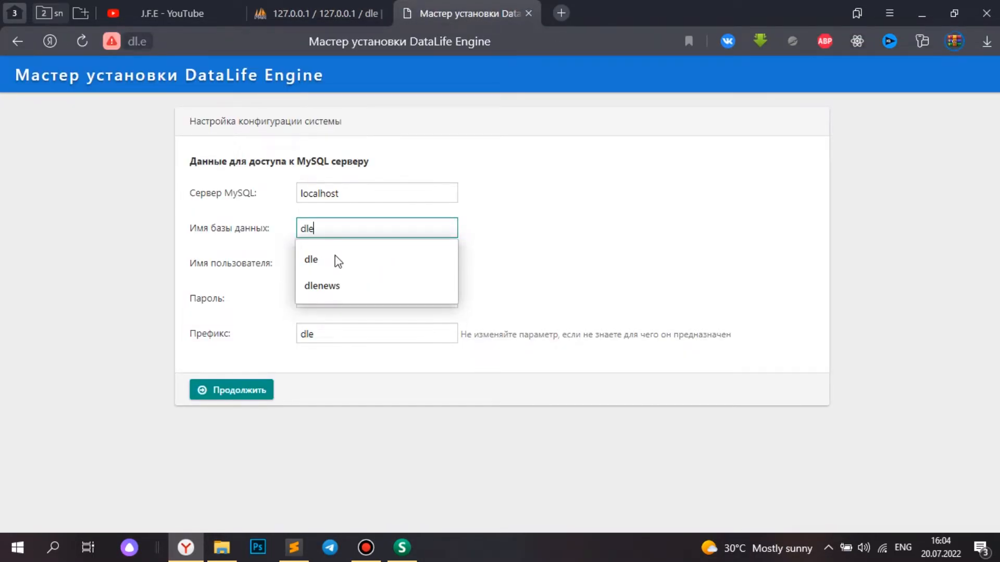
pyautogui.click(524, 261)
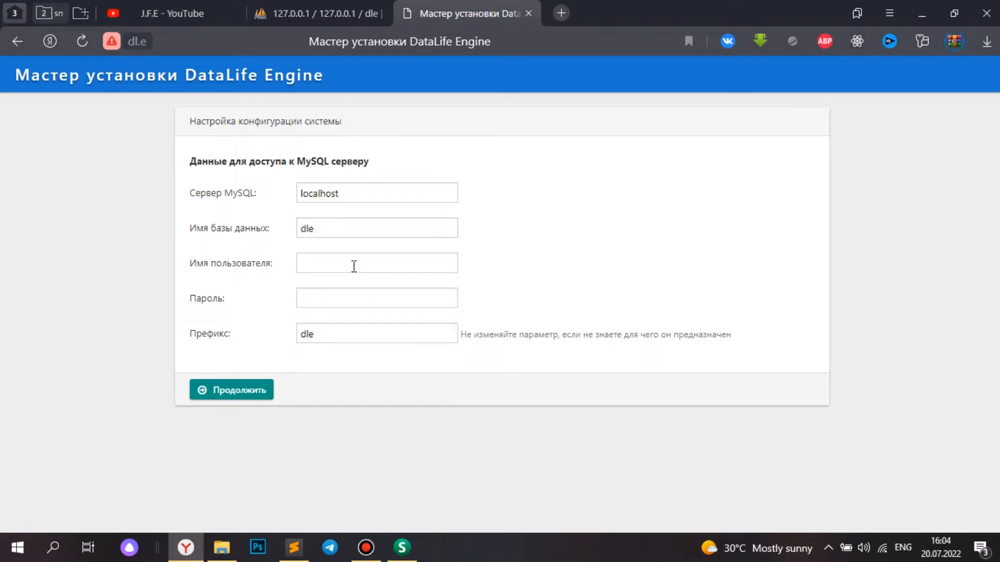
pyautogui.click(354, 266)
pyautogui.write('root')
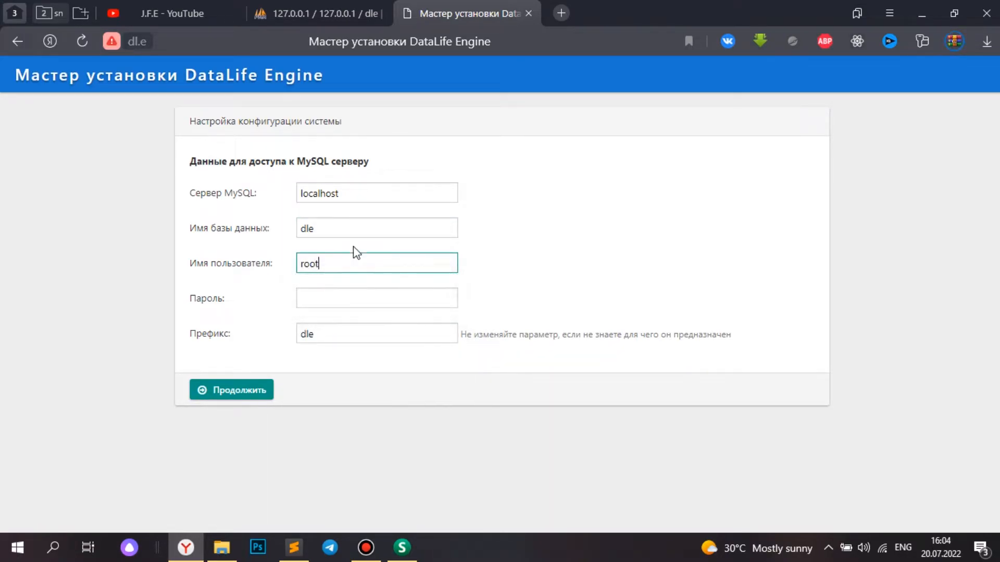
pyautogui.click(545, 279)
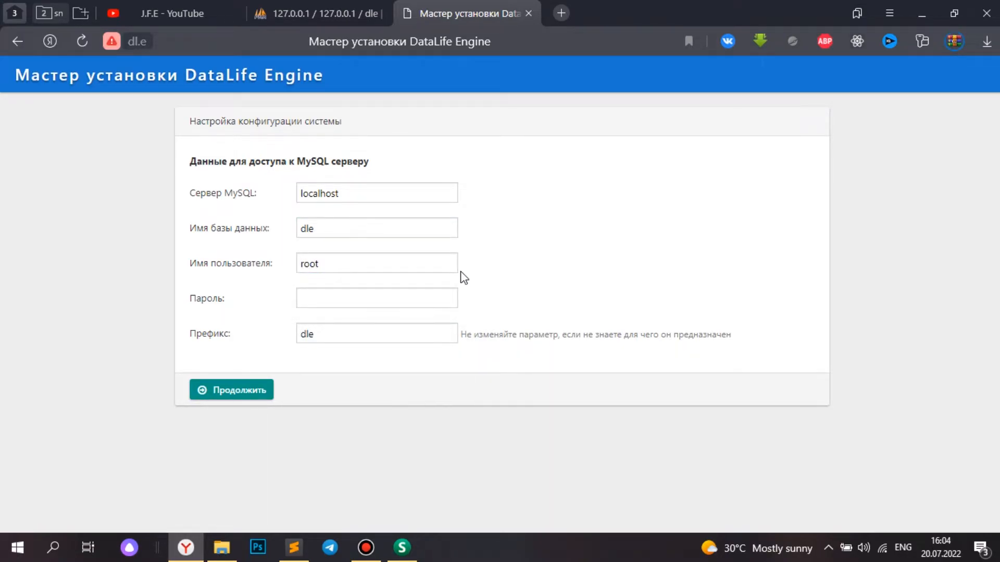
pyautogui.click(249, 398)
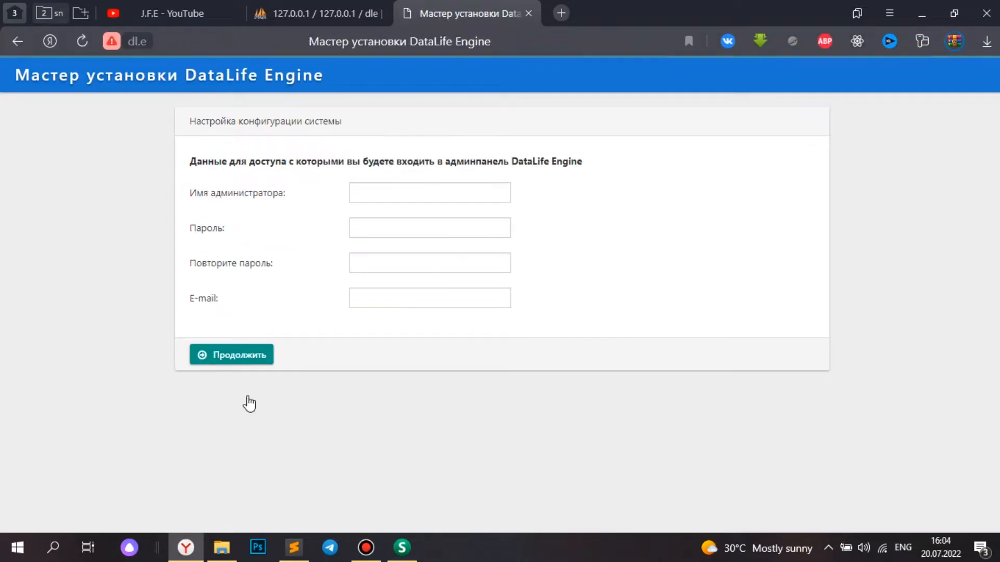
# - Enter administrator name 'admin', the password twice and the suggested e-mail, then submit
pyautogui.click(408, 190)
pyautogui.write('admin')
pyautogui.click(467, 228)
pyautogui.write('admin')
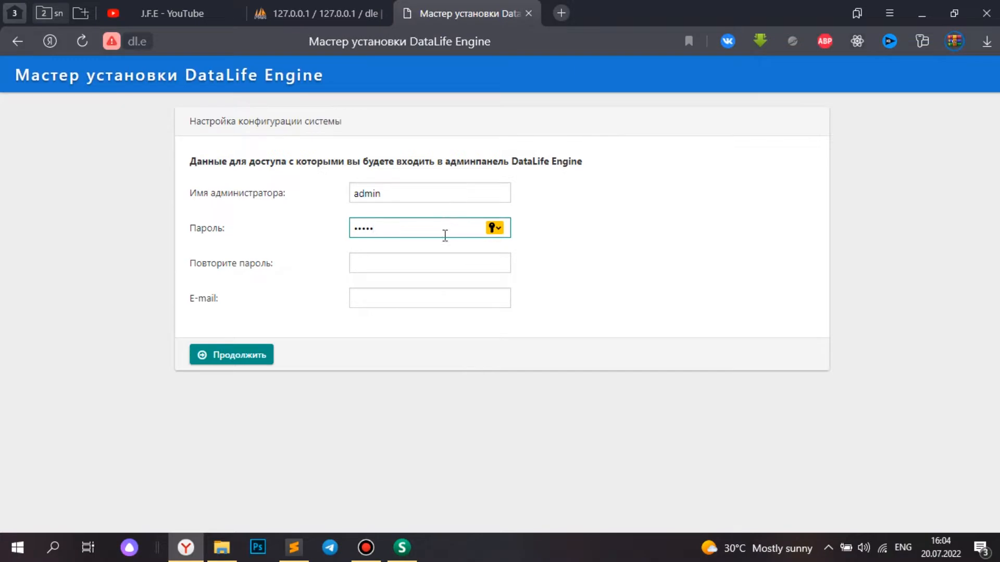
pyautogui.click(436, 262)
pyautogui.write('admi')
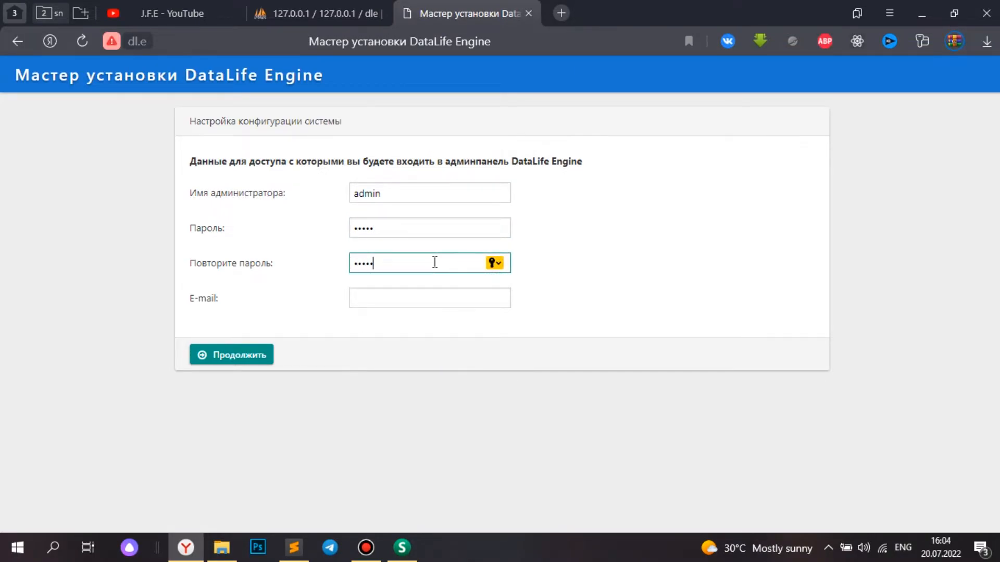
pyautogui.click(380, 295)
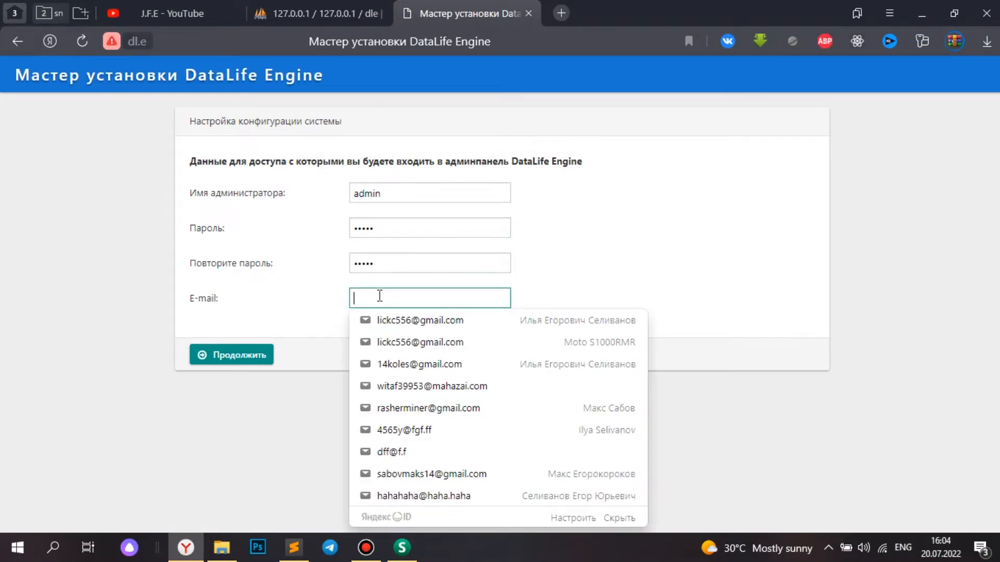
pyautogui.click(399, 323)
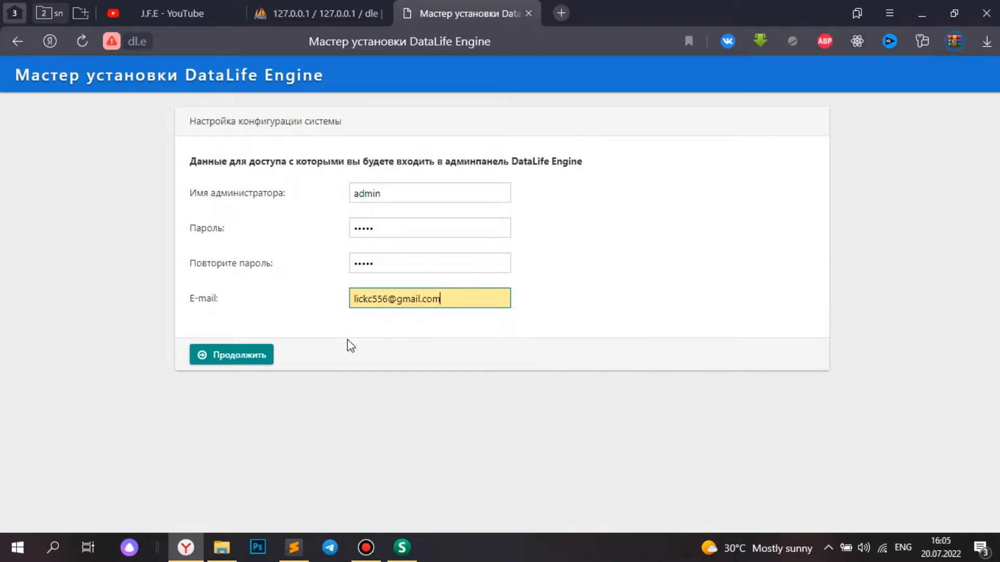
pyautogui.click(254, 356)
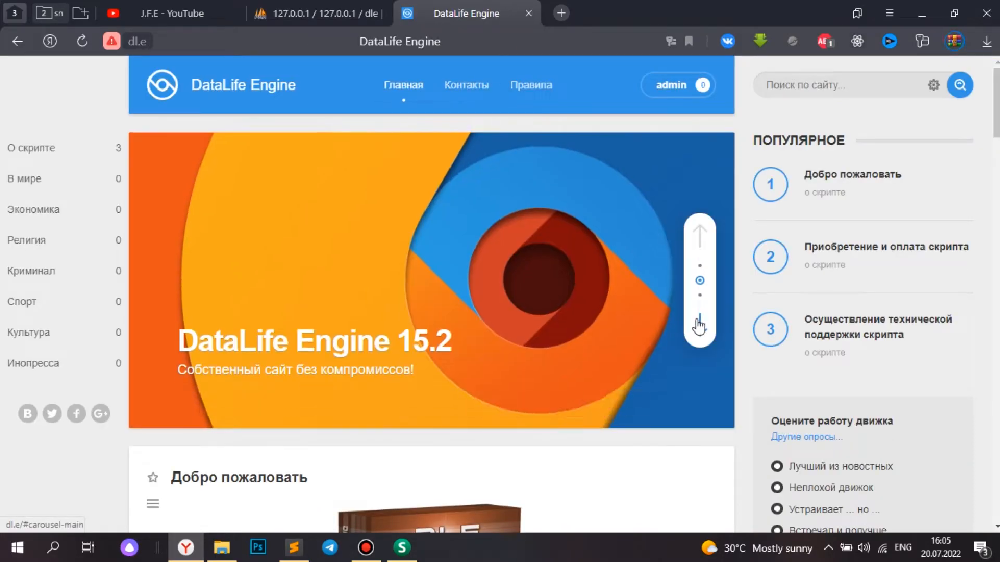
# - Open the admin control panel from the new site and go to Настройка системы
pyautogui.click(699, 327)
pyautogui.click(699, 327)
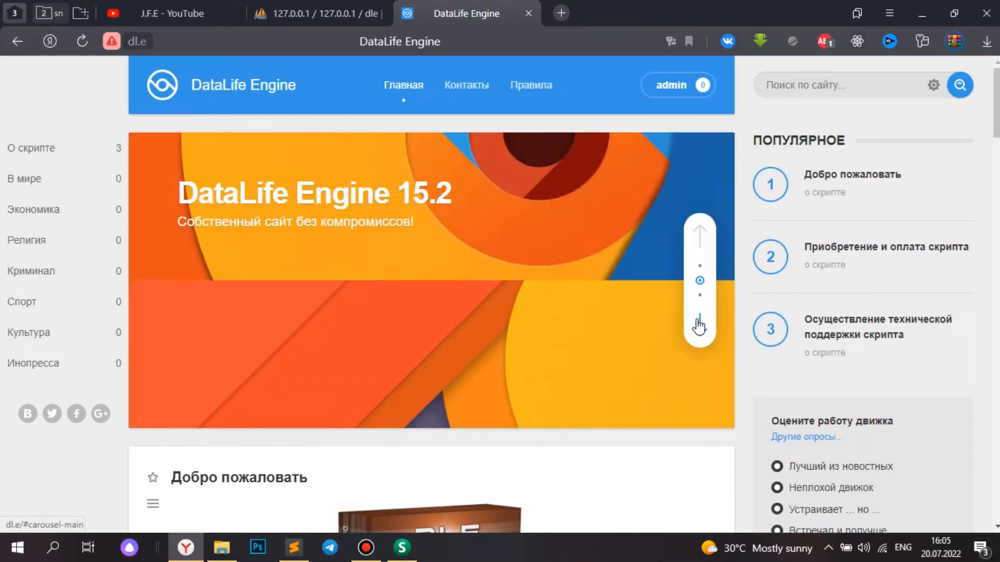
pyautogui.click(674, 83)
pyautogui.click(672, 201)
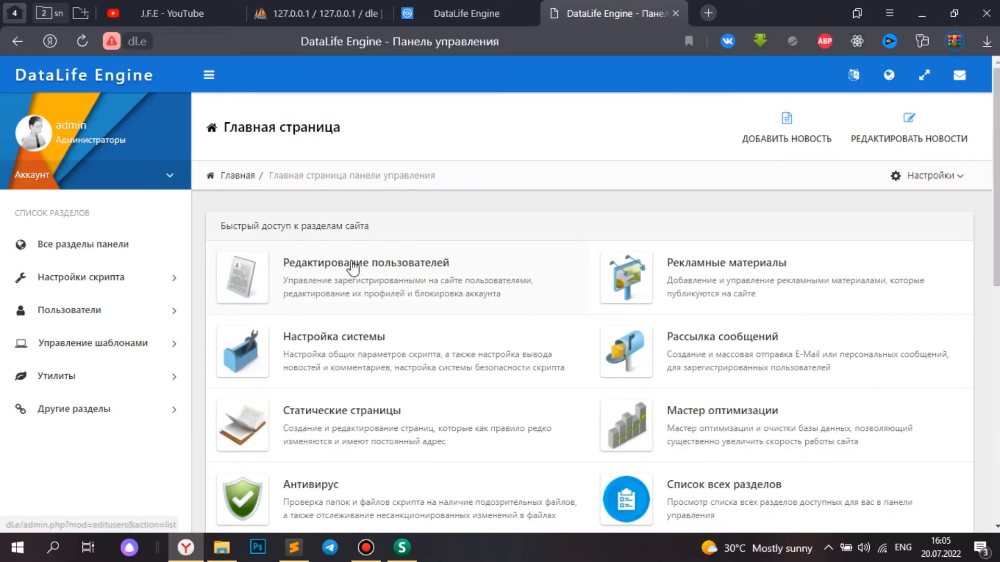
pyautogui.click(318, 339)
# - Change Название сайта to 'Наш сайт', save, and reload the site's front page
pyautogui.click(723, 360)
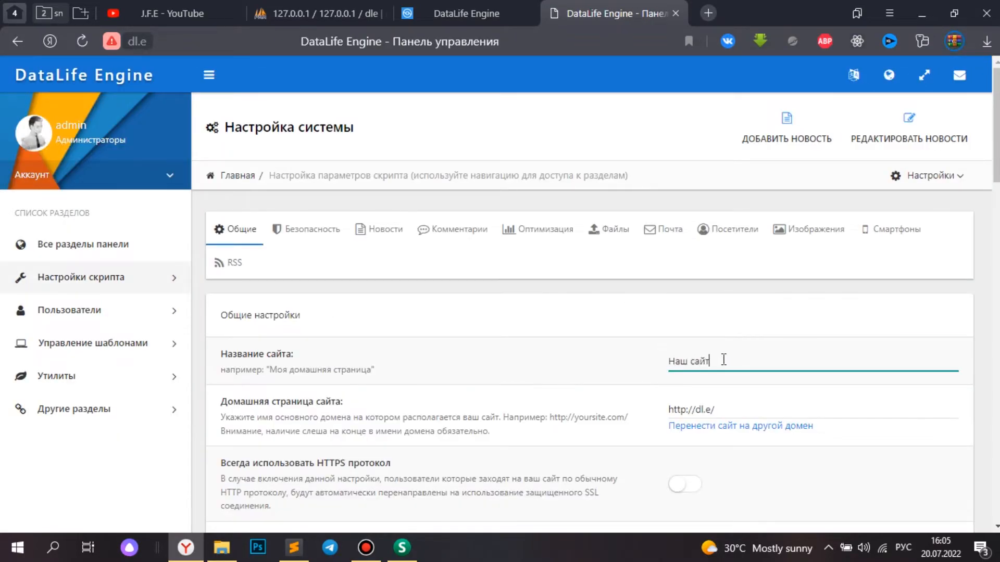
pyautogui.scroll(-4, 724, 359)
pyautogui.moveTo(905, 255); pyautogui.dragTo(559, 262)
pyautogui.write('Наш')
pyautogui.scroll(-15, 560, 263)
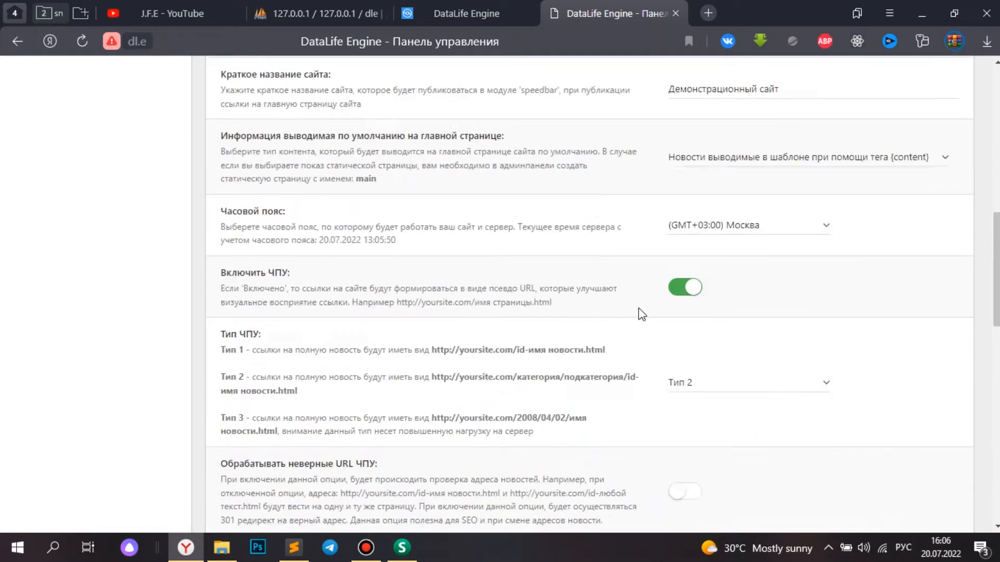
pyautogui.click(250, 516)
pyautogui.click(466, 13)
pyautogui.click(82, 41)
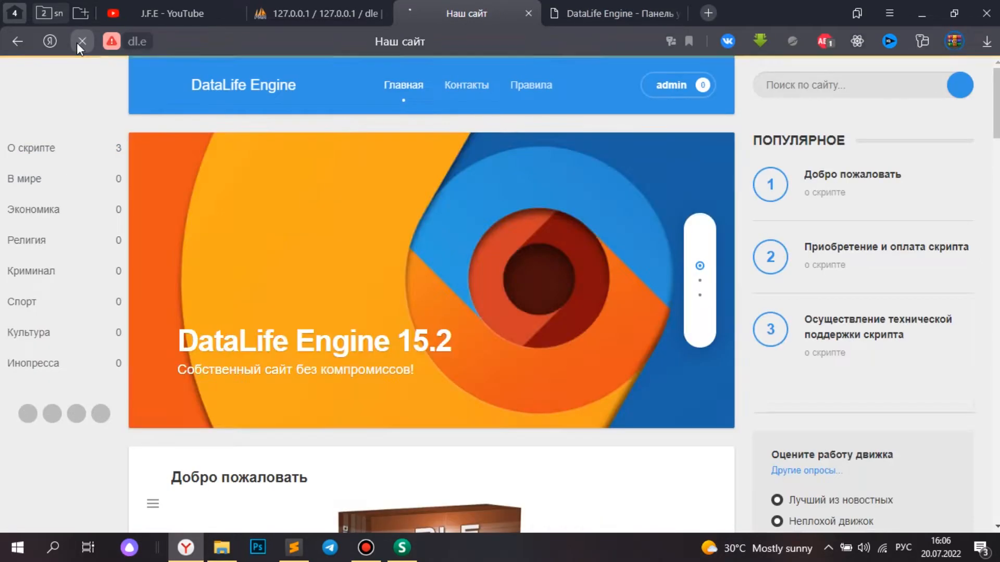
# - Open templates/Default/main.tpl from the dl.e folder in Sublime Text
pyautogui.click(222, 547)
pyautogui.doubleClick(388, 255)
pyautogui.doubleClick(380, 211)
pyautogui.scroll(-2, 392, 412)
pyautogui.moveTo(383, 420); pyautogui.dragTo(236, 249)
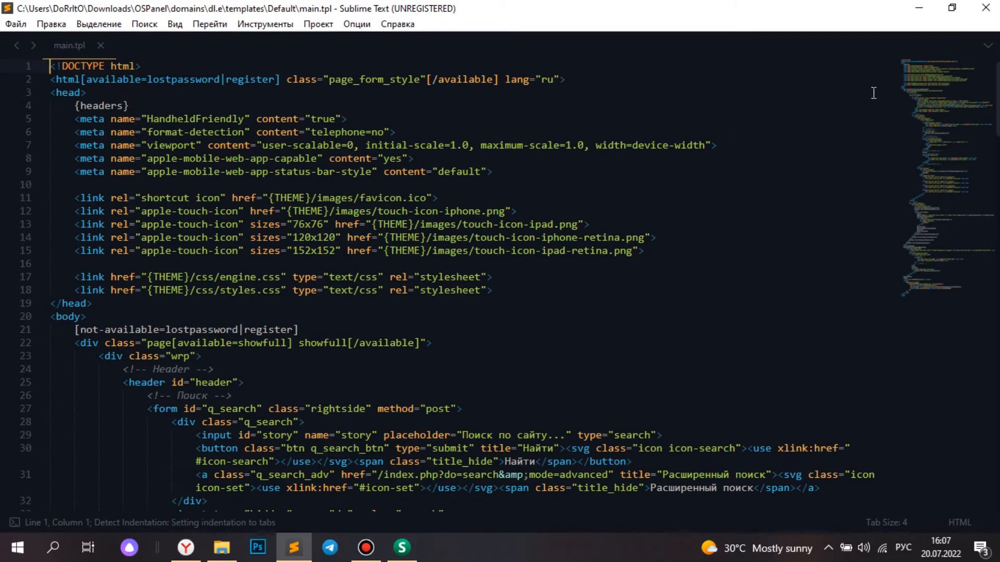
# - Replace 'DataLife Engine' with 'Наш сайт' on lines 44 and 135 and save main.tpl
pyautogui.scroll(-7, 874, 93)
pyautogui.moveTo(421, 363); pyautogui.dragTo(511, 364)
pyautogui.write('Наш сайт')
pyautogui.scroll(-20, 508, 300)
pyautogui.moveTo(440, 388); pyautogui.dragTo(347, 388)
pyautogui.scroll(-1, 445, 417)
pyautogui.write('Нашшшш сайт')
pyautogui.hotkey('ctrl', 's')
# - Reload the site to confirm the header now reads 'Наш сайт'
pyautogui.hotkey('alt', 'Tab')
pyautogui.press('F5')
pyautogui.moveTo(268, 88); pyautogui.dragTo(202, 106)
pyautogui.click(282, 196)
pyautogui.scroll(-20, 281, 196)
pyautogui.scroll(-15, 282, 197)
pyautogui.scroll(20, 284, 196)
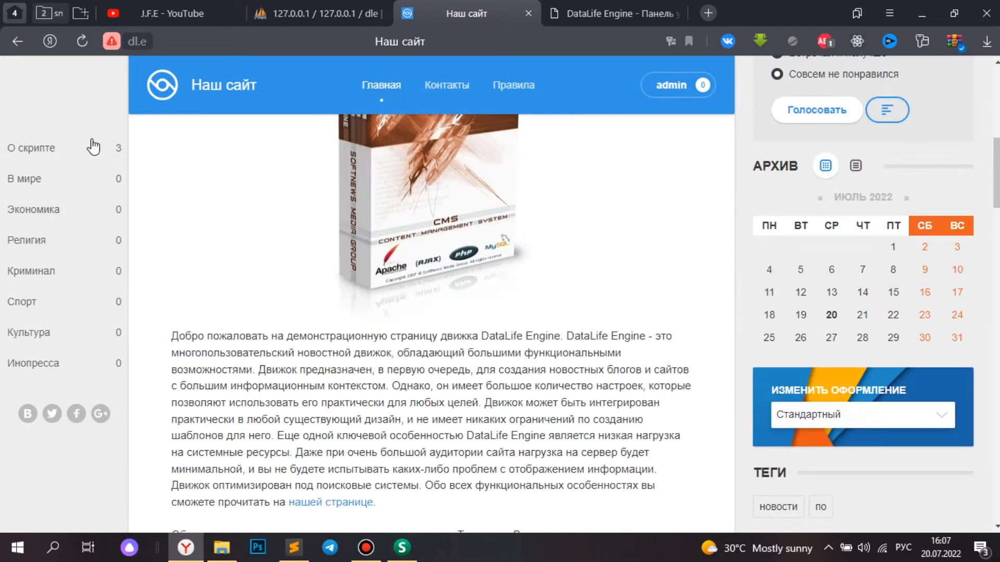
# - Browse the О скрипте category's purchase article, then start a new news post in the control panel
pyautogui.click(32, 149)
pyautogui.scroll(-4, 408, 254)
pyautogui.scroll(-6, 409, 254)
pyautogui.click(262, 357)
pyautogui.scroll(-14, 368, 377)
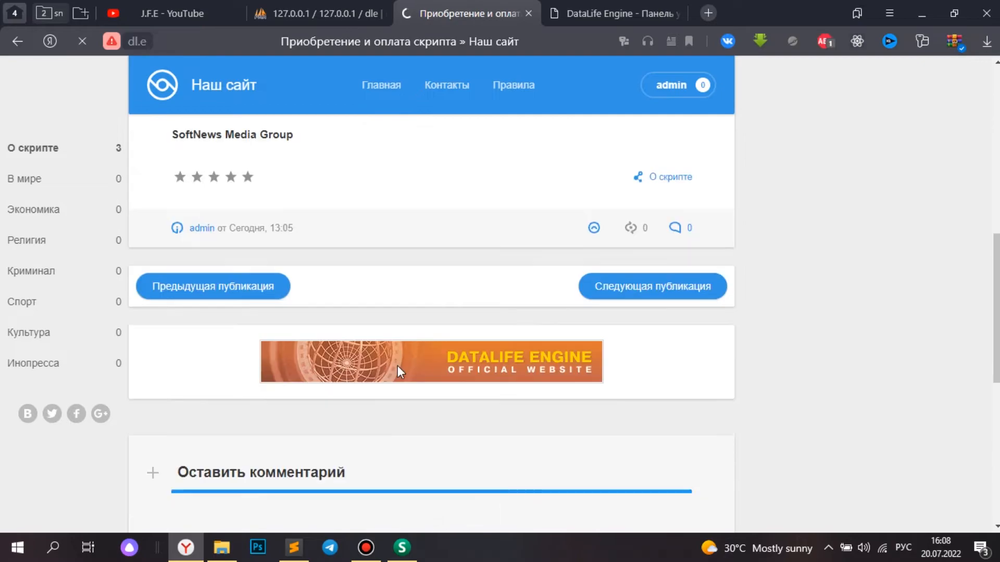
pyautogui.click(615, 14)
pyautogui.click(799, 139)
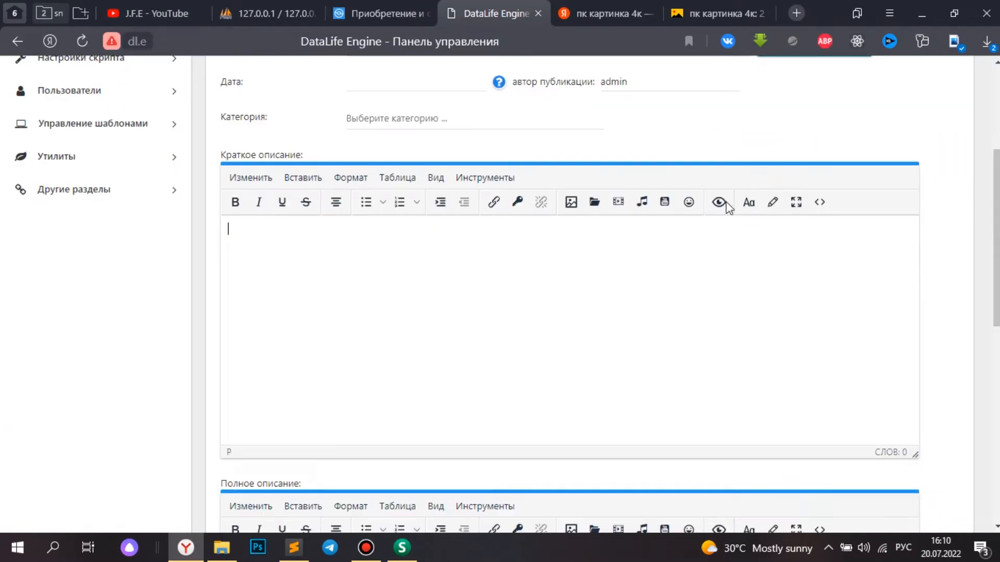
# - Insert the Ferrari car image into the short description
pyautogui.click(571, 202)
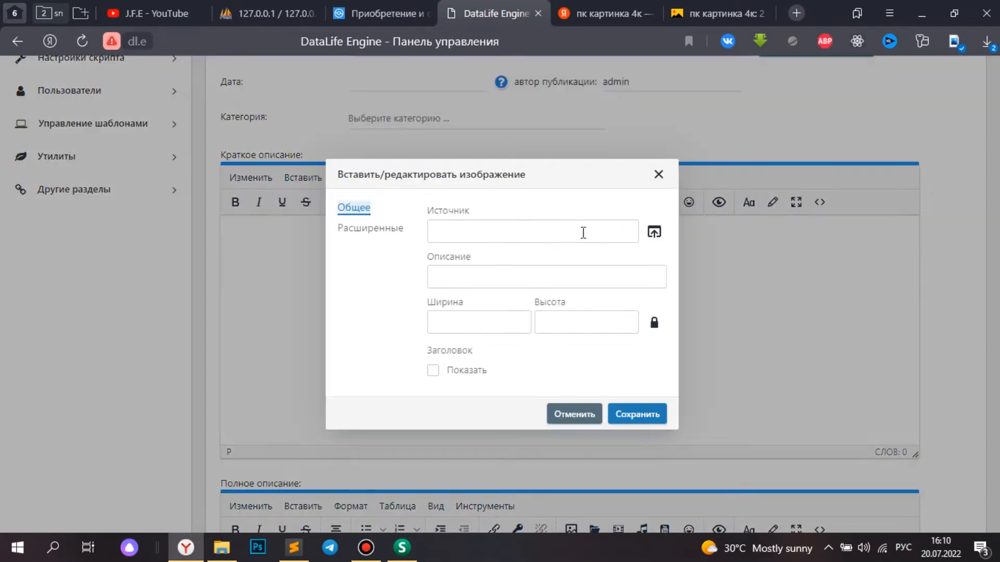
pyautogui.click(654, 231)
pyautogui.doubleClick(351, 131)
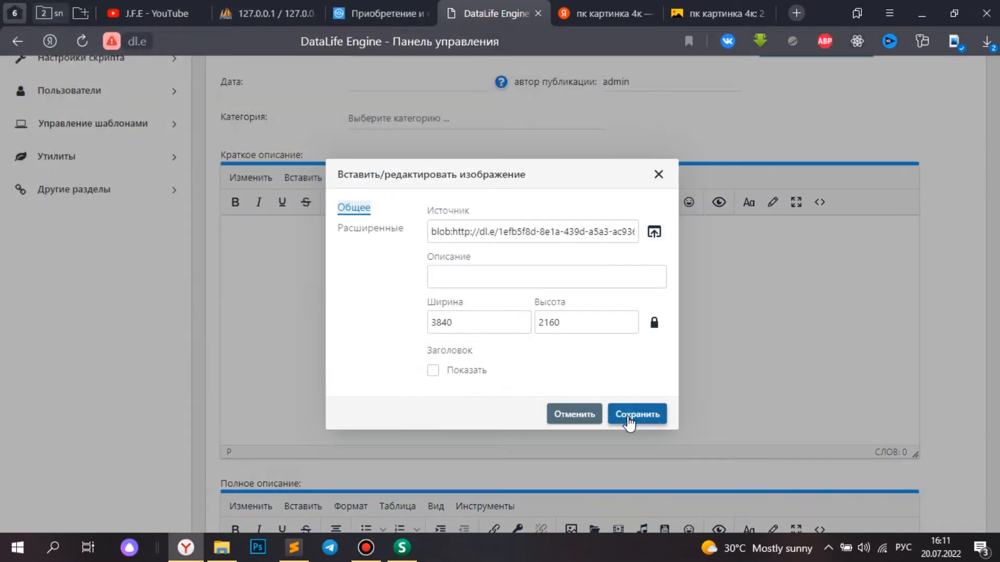
pyautogui.click(629, 415)
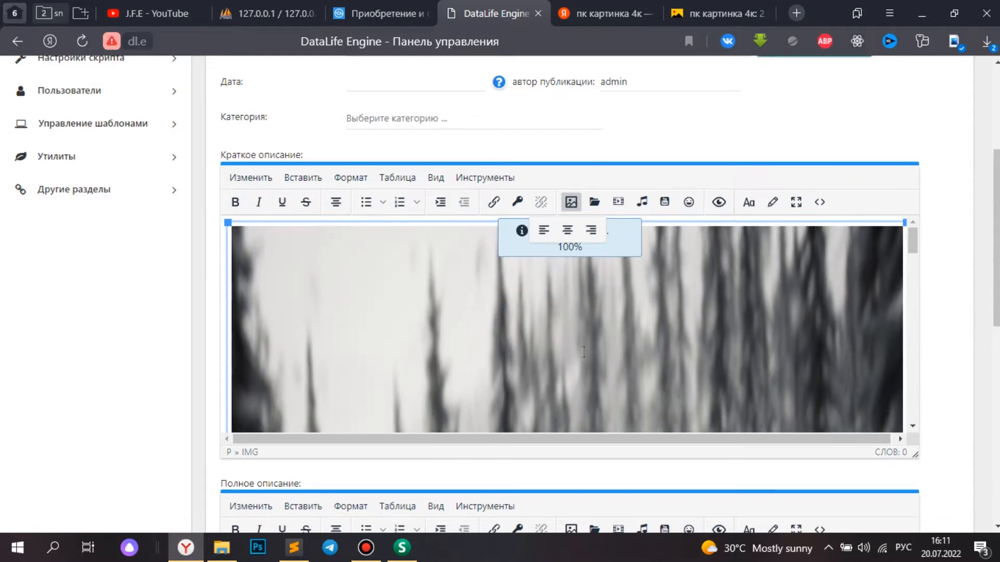
# - Title the post 'J.F.E лучший)' and assign it to the Криминал category
pyautogui.scroll(4, 372, 254)
pyautogui.click(380, 273)
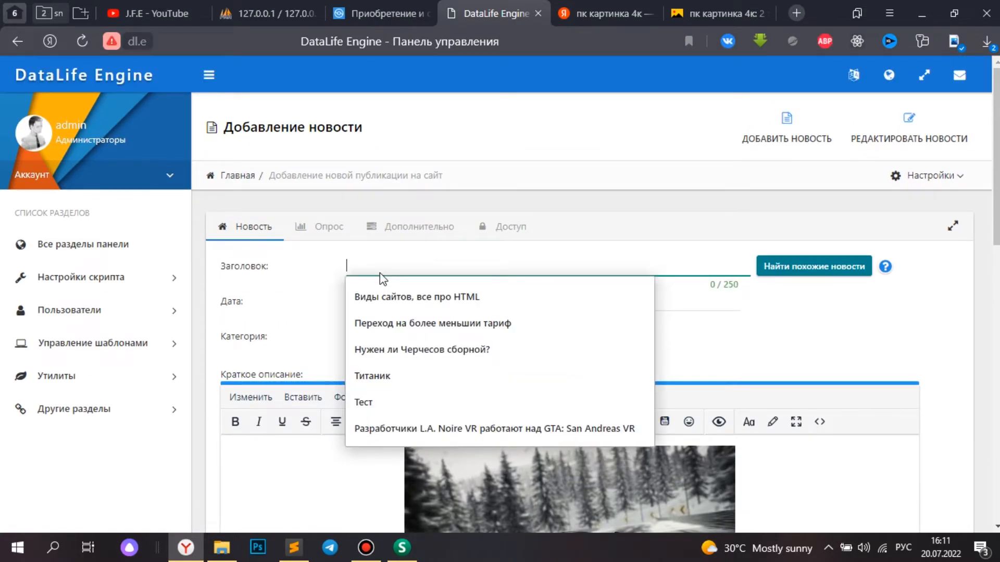
pyautogui.hotkey('alt', 'shift')
pyautogui.write('J.F.E')
pyautogui.hotkey('alt', 'shift')
pyautogui.write('лучший!')
pyautogui.scroll(-1, 382, 284)
pyautogui.click(386, 268)
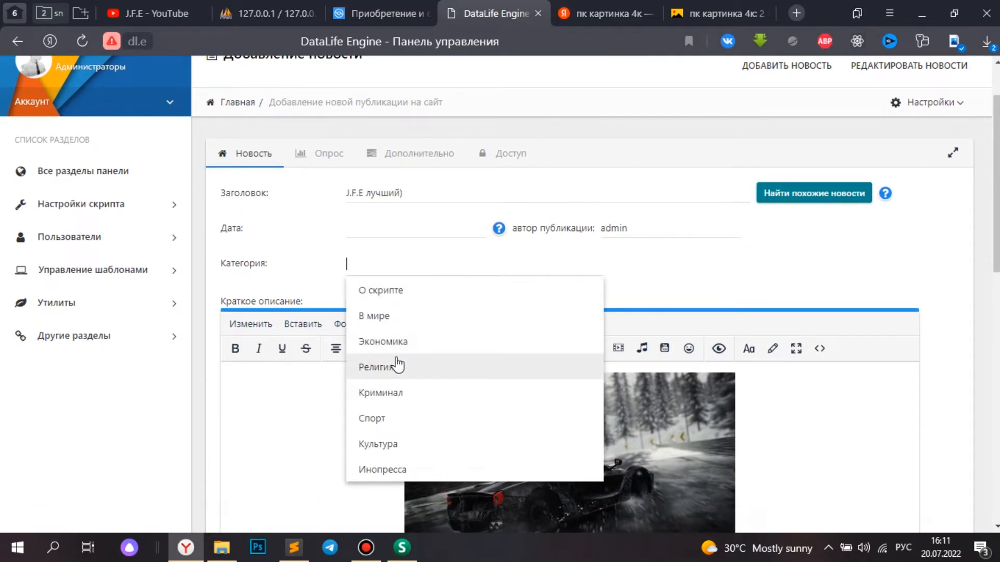
pyautogui.click(399, 399)
# - Type filler text into the full description and publish the post
pyautogui.scroll(-6, 323, 392)
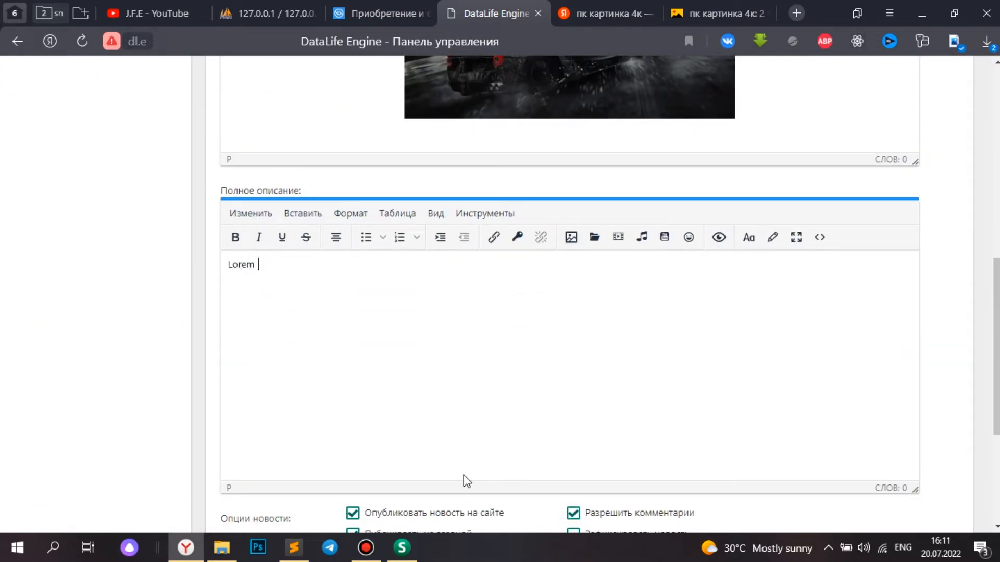
pyautogui.write('mhhgf')
pyautogui.moveTo(277, 309); pyautogui.dragTo(223, 300)
pyautogui.click(291, 327)
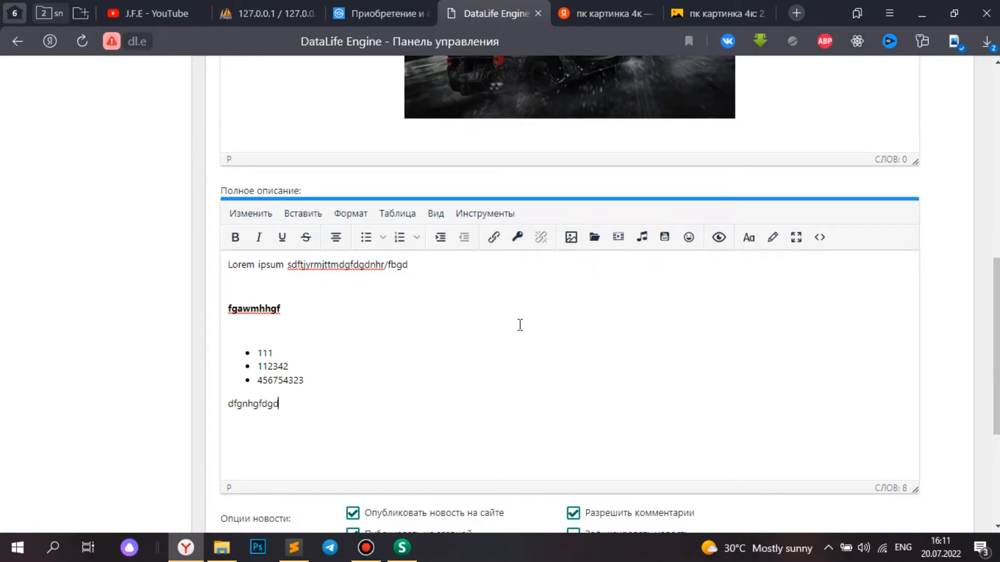
pyautogui.write('wgfffd')
pyautogui.scroll(-4, 519, 325)
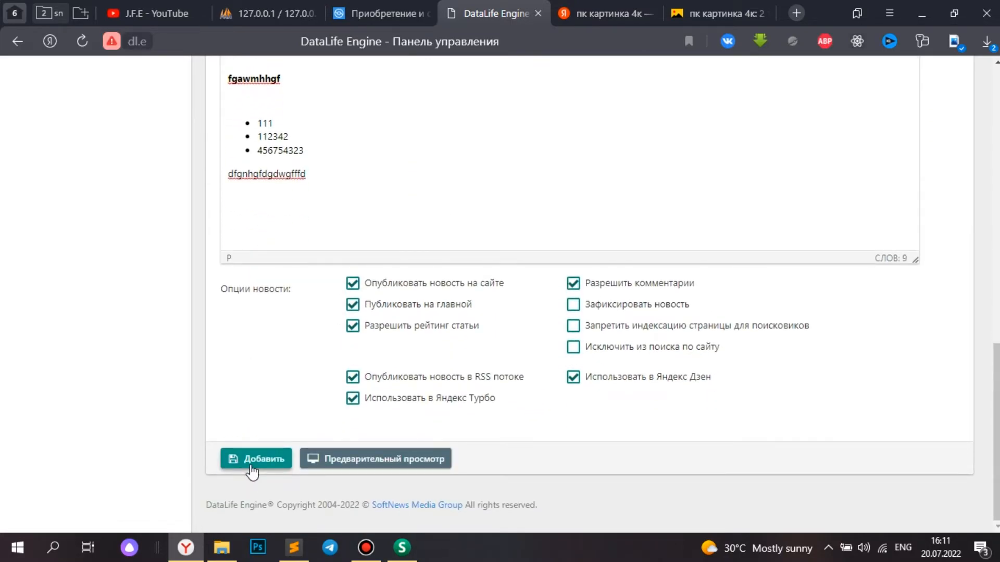
pyautogui.click(252, 468)
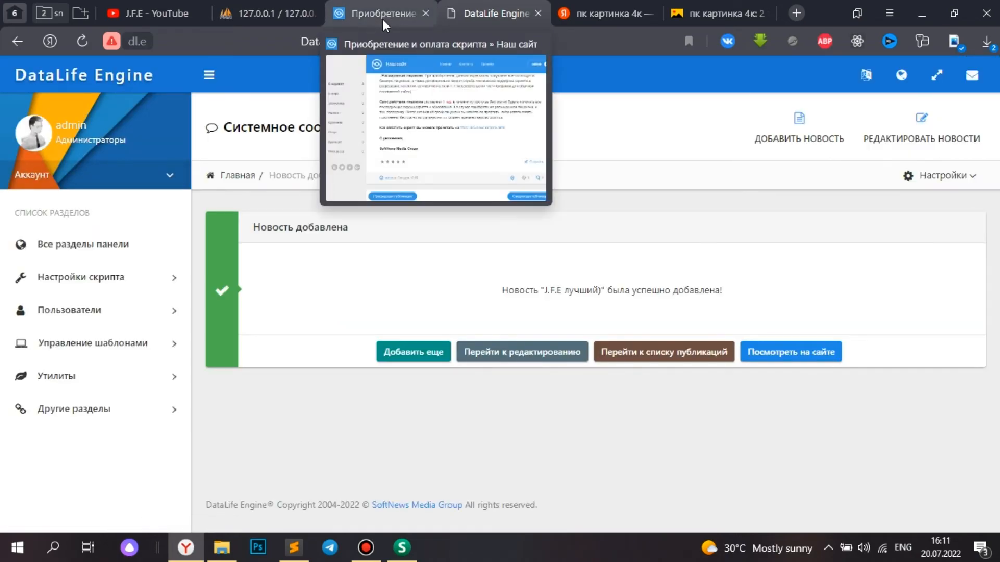
# - On the site tab, find the new 'J.F.E лучший)' post under Криминал, then go back to the home page
pyautogui.click(382, 19)
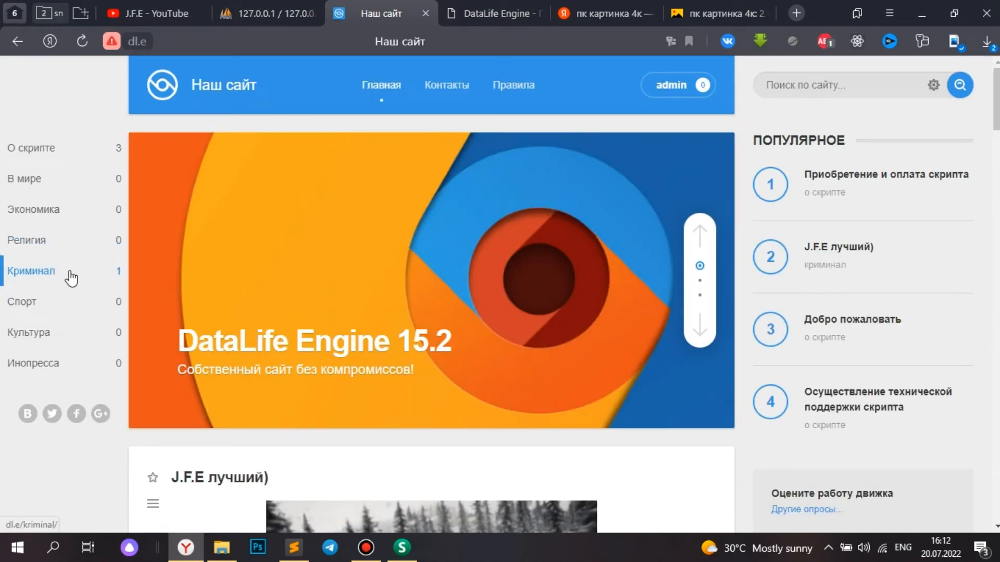
pyautogui.scroll(-5, 350, 352)
pyautogui.scroll(2, 283, 316)
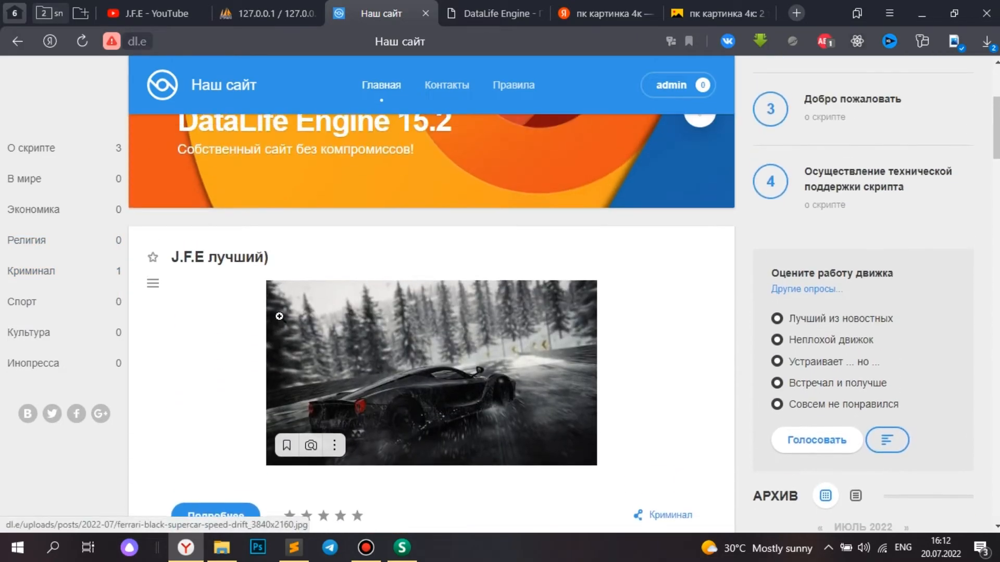
pyautogui.scroll(-9, 228, 267)
pyautogui.scroll(9, 226, 258)
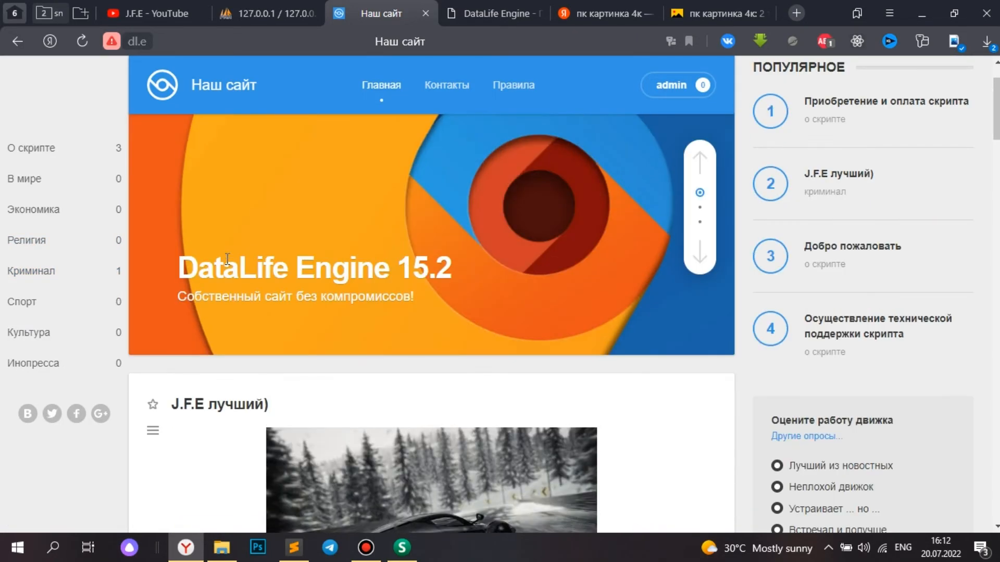
pyautogui.scroll(-2, 216, 255)
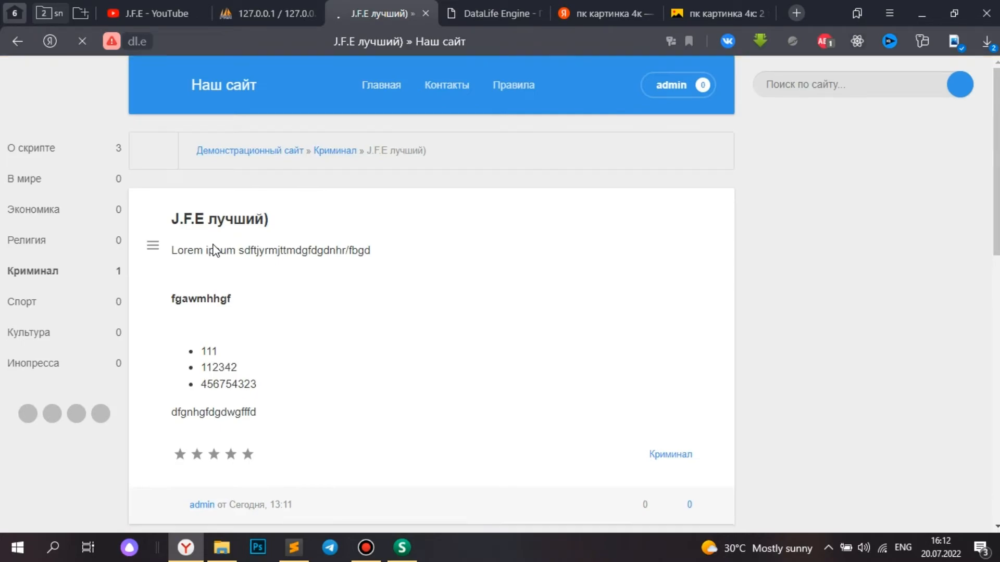
pyautogui.scroll(-2, 250, 266)
pyautogui.moveTo(274, 278); pyautogui.dragTo(206, 224)
pyautogui.scroll(-3, 364, 270)
pyautogui.scroll(-5, 357, 319)
pyautogui.scroll(10, 357, 319)
pyautogui.click(406, 289)
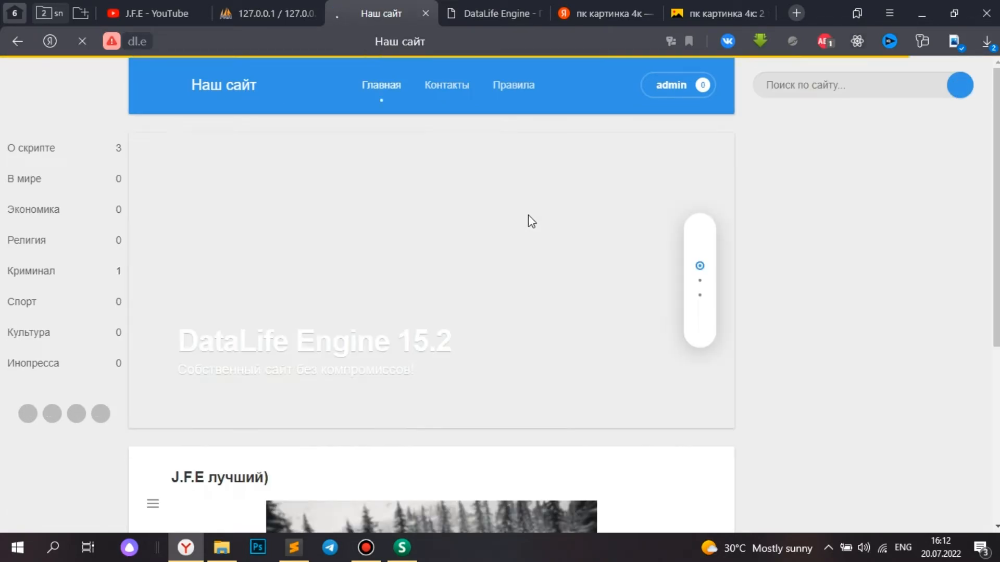